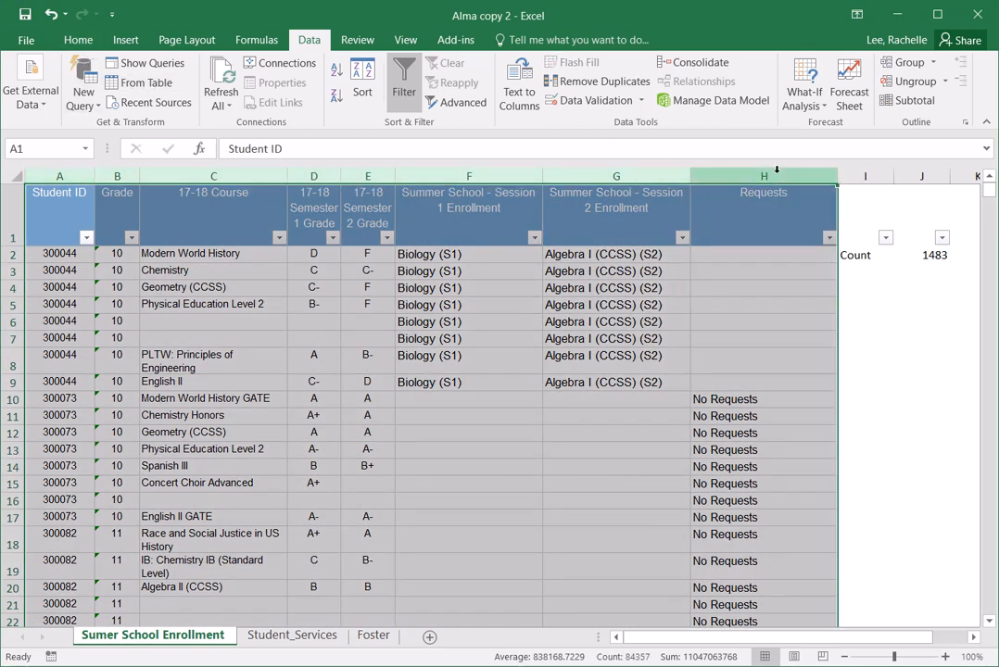
Step: Insert a PivotTable on a new worksheet from columns A to H of the Sumer School Enrollment sheet
{"action": "left_click", "coordinate": [128, 40]}
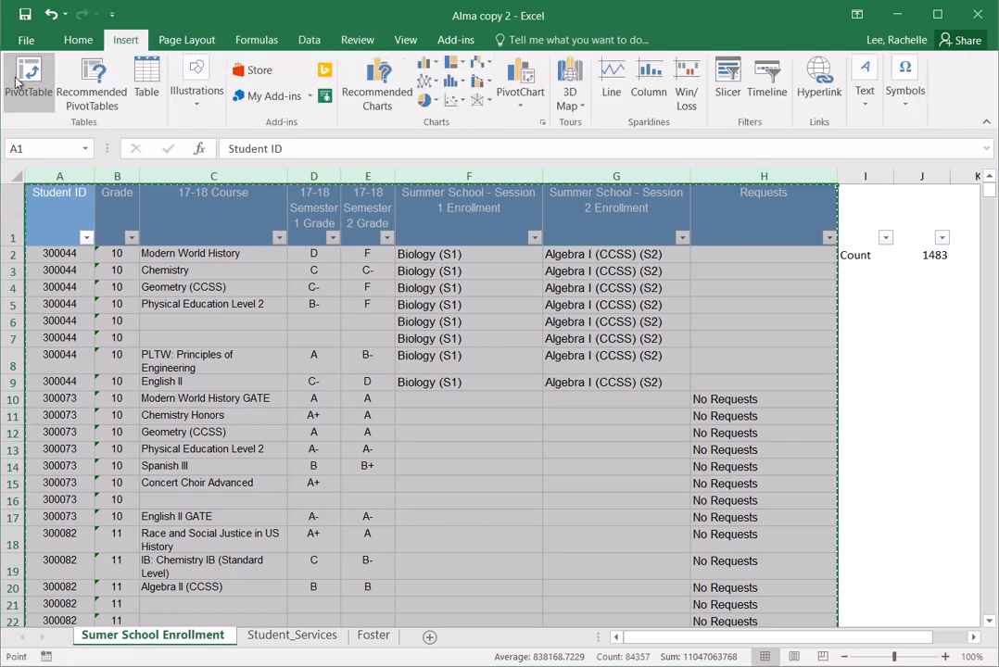
{"action": "left_click", "coordinate": [16, 80]}
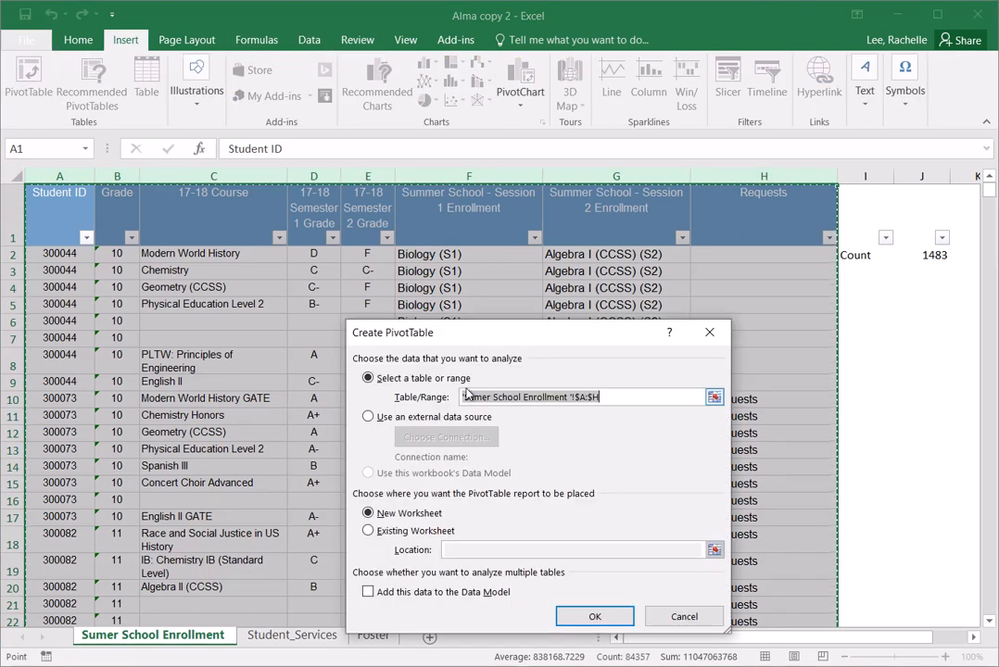
{"action": "left_click", "coordinate": [580, 615]}
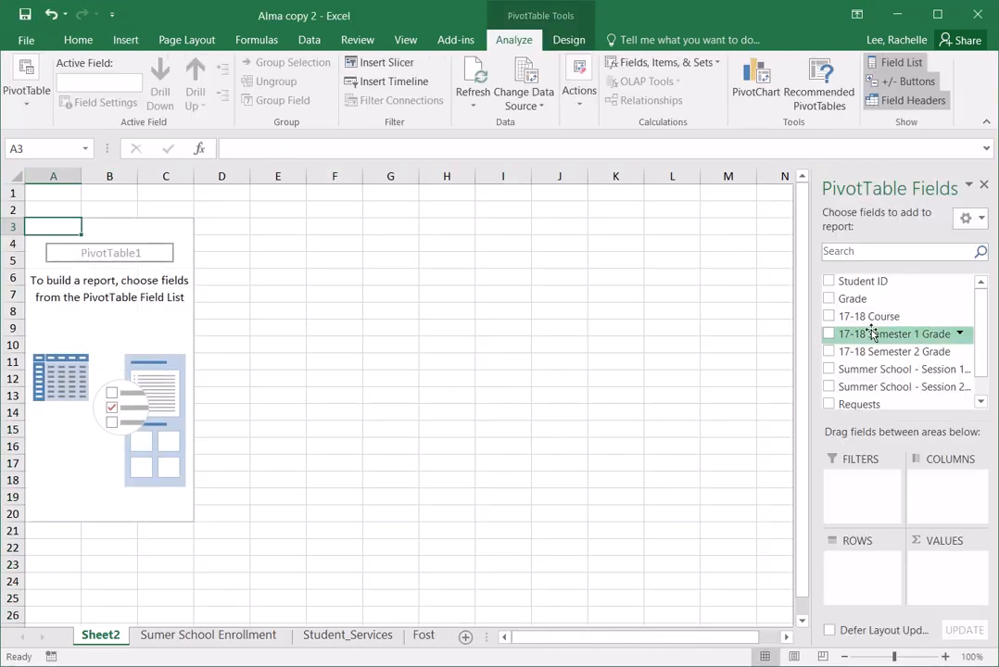
Step: Add 17-18 Course as a report filter limited to the geometry courses, excluding Introduction to Algebra & Geometry
{"action": "left_click", "coordinate": [830, 317]}
{"action": "left_click", "coordinate": [962, 318]}
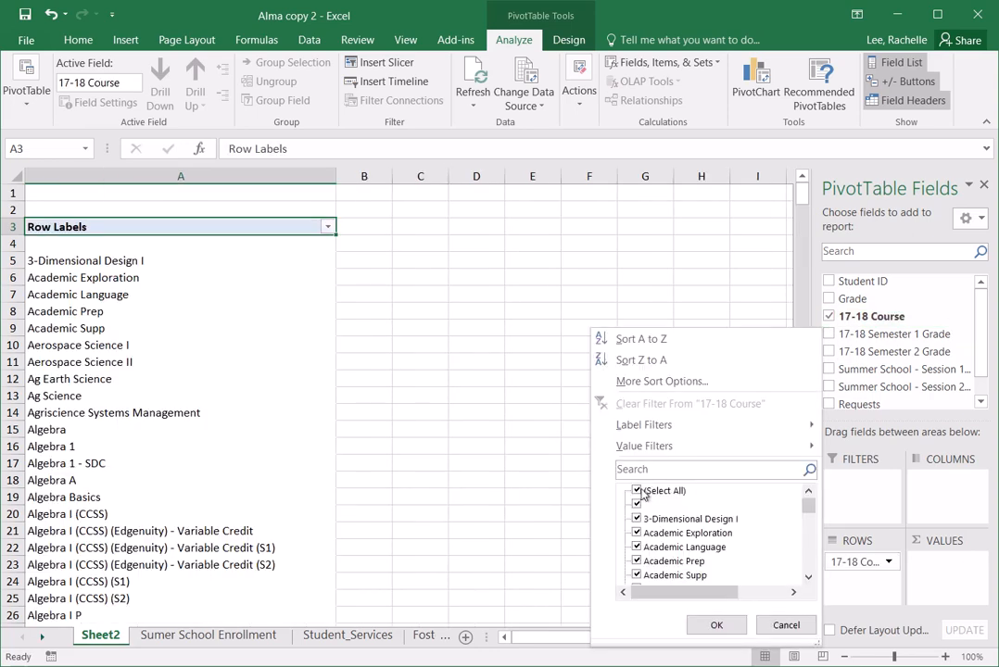
{"action": "left_click", "coordinate": [648, 494]}
{"action": "left_click", "coordinate": [681, 470]}
{"action": "type", "text": "goe"}
{"action": "type", "text": "om"}
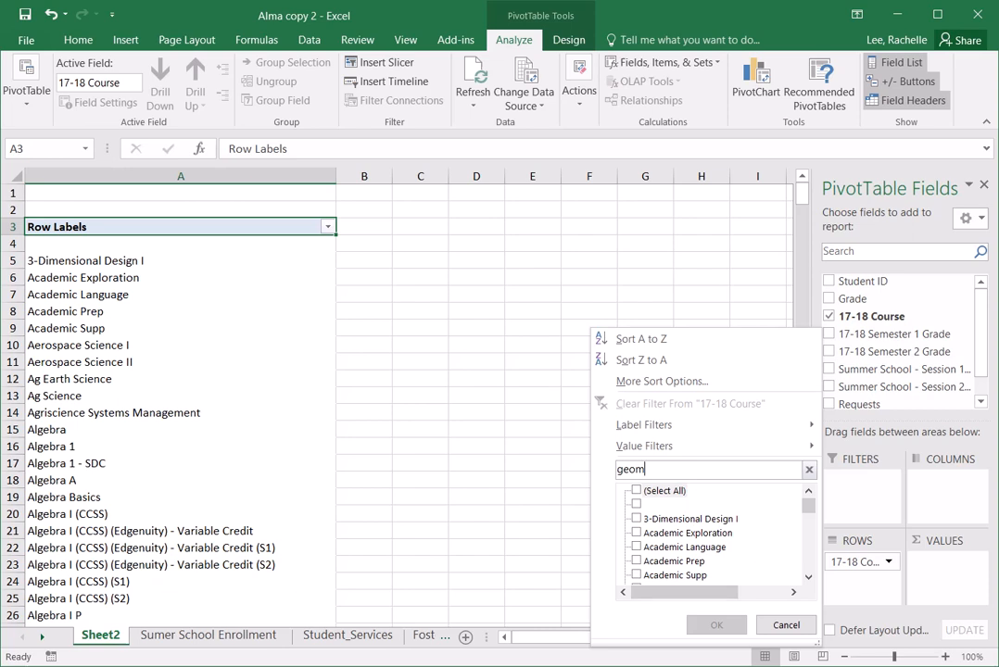
{"action": "type", "text": "etr"}
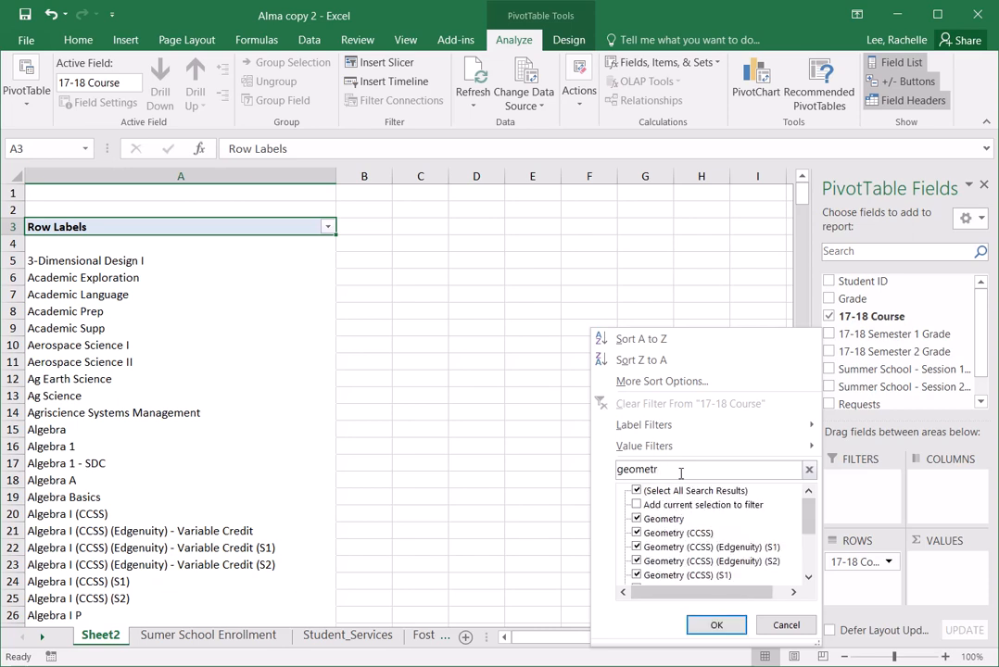
{"action": "scroll", "coordinate": [704, 544], "scroll_direction": "down", "scroll_amount": 3}
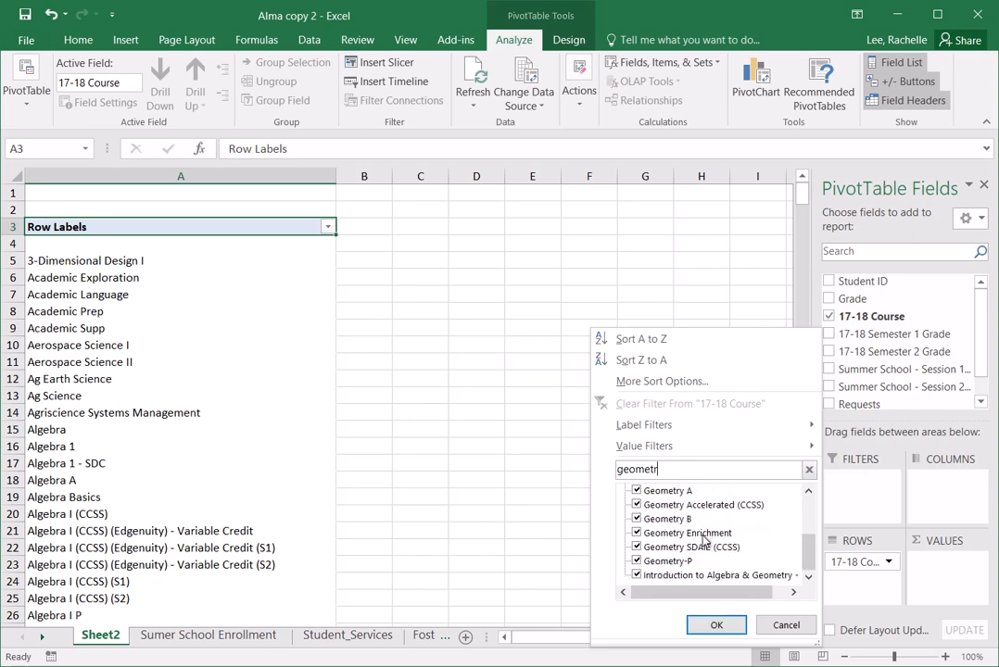
{"action": "left_click", "coordinate": [637, 576]}
{"action": "left_click", "coordinate": [714, 625]}
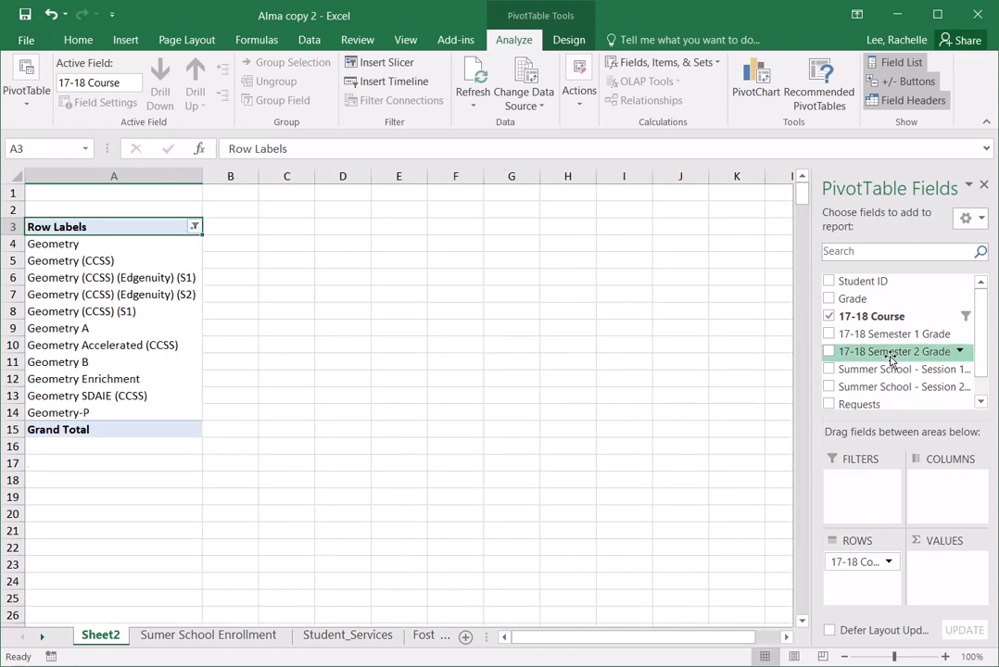
{"action": "left_click_drag", "start_coordinate": [970, 324], "coordinate": [878, 494]}
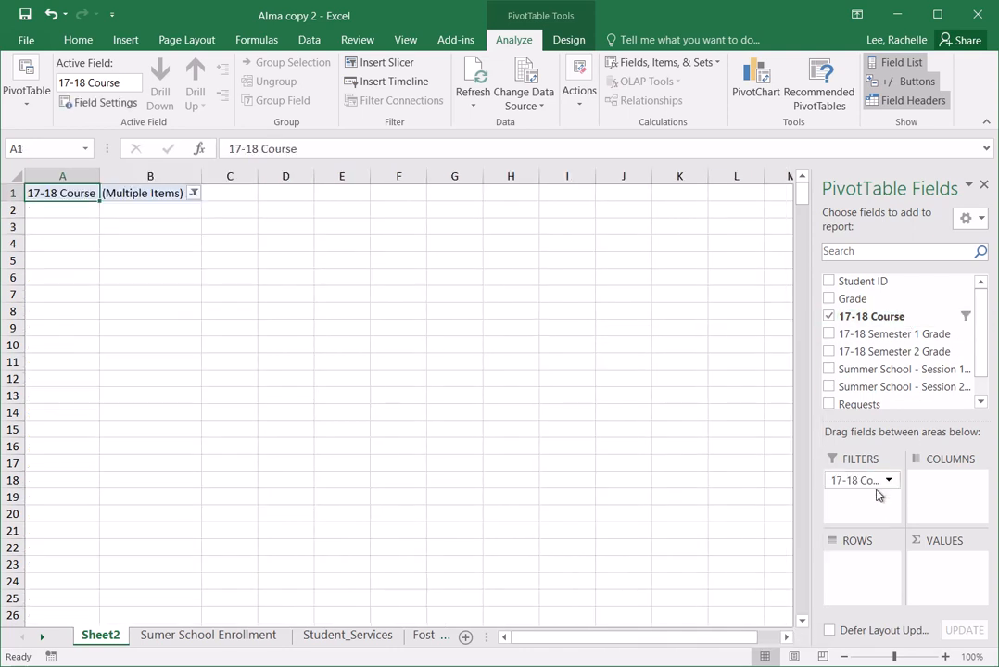
Step: Add 17-18 Semester 2 Grade as a report filter limited to grade F
{"action": "left_click", "coordinate": [829, 351]}
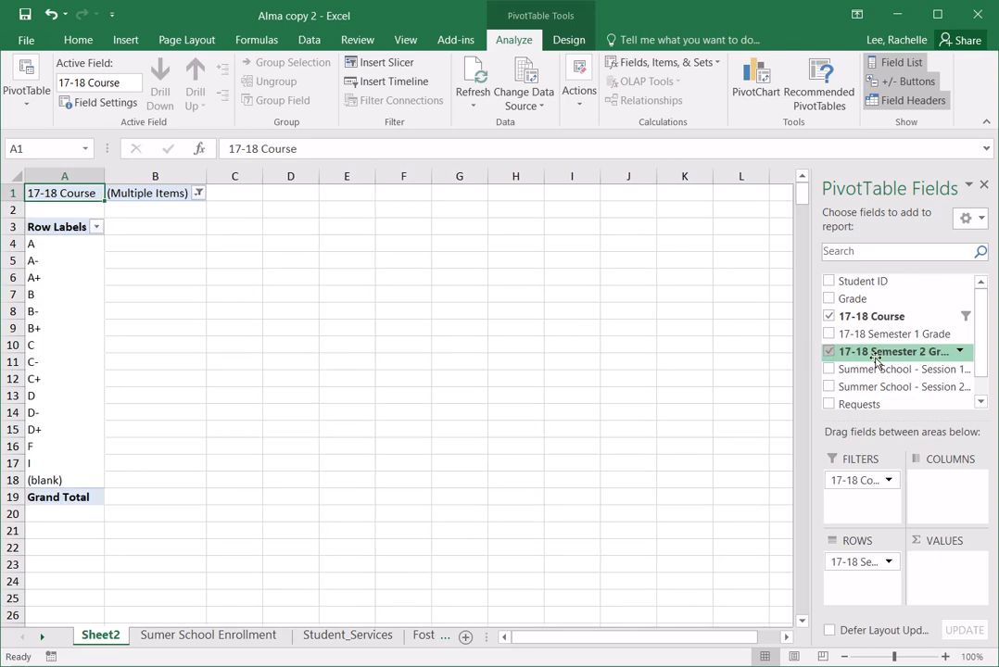
{"action": "left_click", "coordinate": [961, 353]}
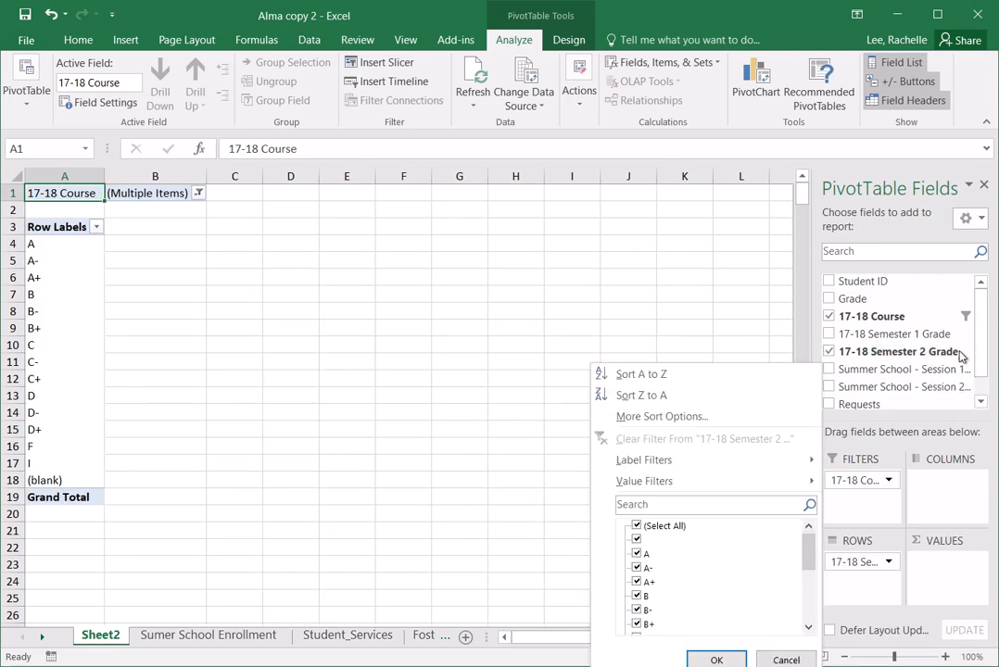
{"action": "left_click", "coordinate": [637, 526]}
{"action": "scroll", "coordinate": [665, 603], "scroll_direction": "down", "scroll_amount": 3}
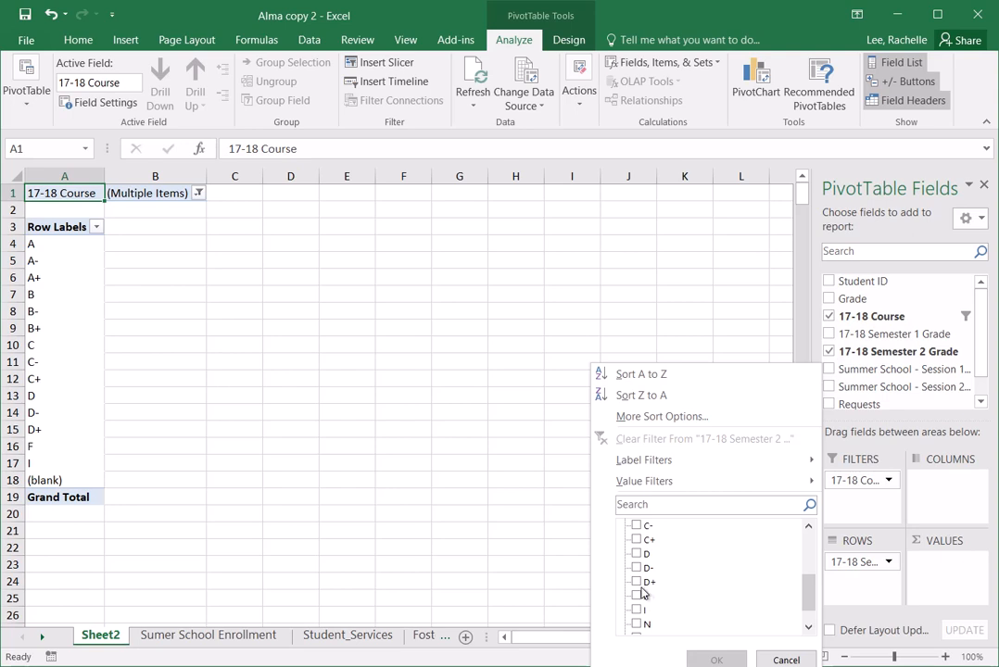
{"action": "left_click", "coordinate": [636, 598]}
{"action": "left_click", "coordinate": [716, 659]}
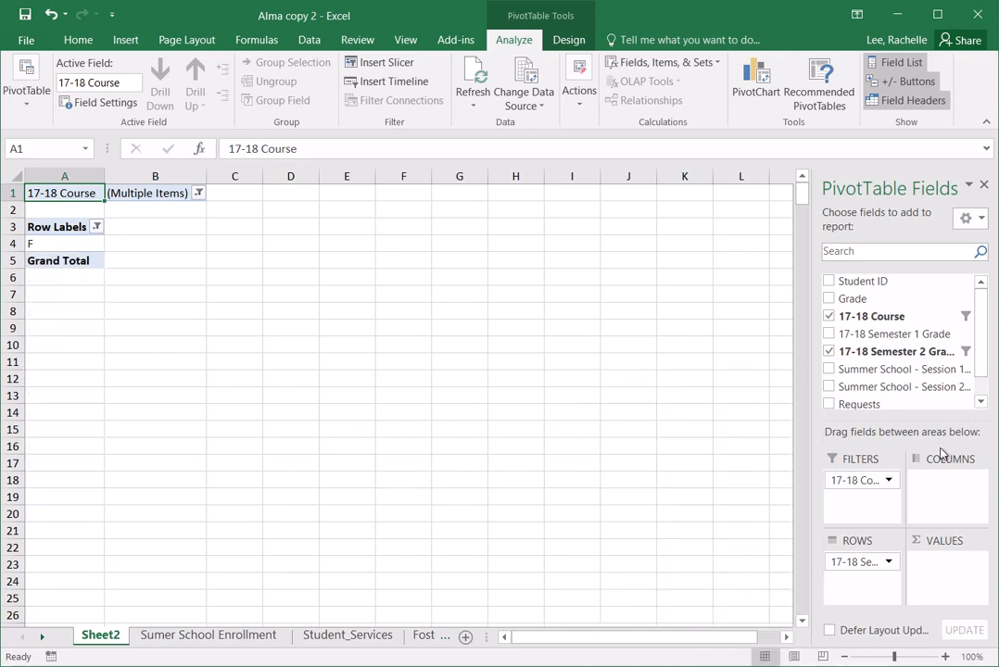
{"action": "left_click_drag", "start_coordinate": [871, 561], "coordinate": [865, 501]}
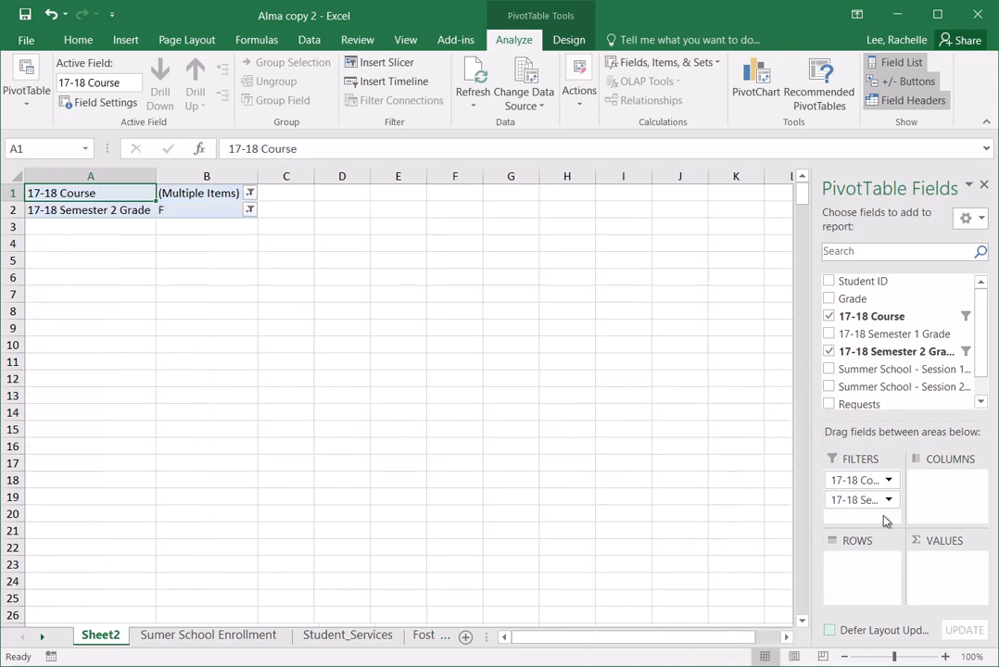
Step: Use Summer School - Session 2 Enrollment for the PivotTable rows and add it twice as a count value
{"action": "left_click", "coordinate": [828, 387]}
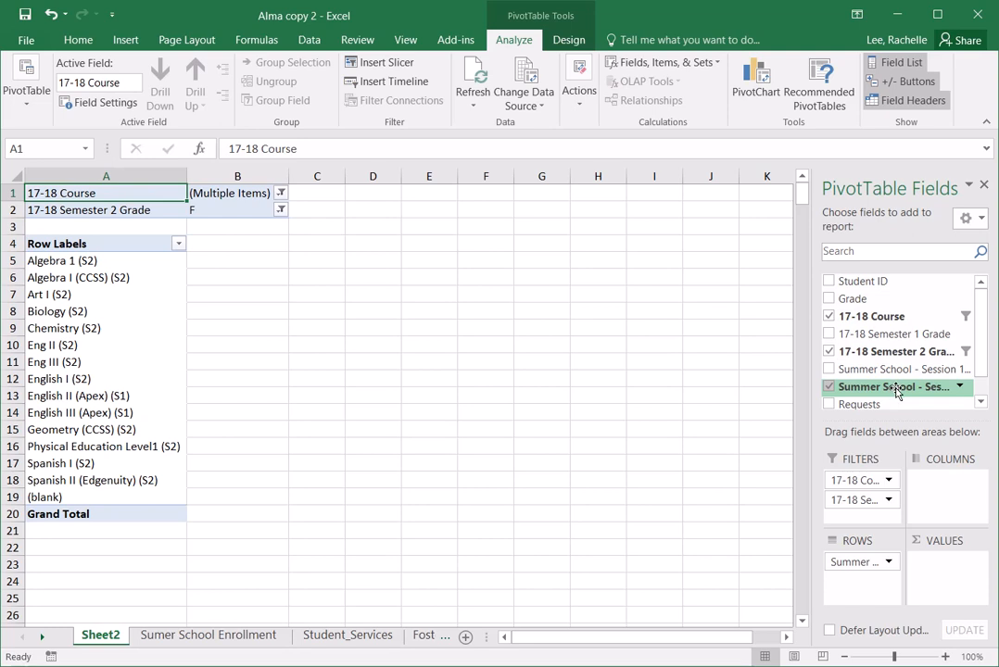
{"action": "left_click_drag", "start_coordinate": [880, 387], "coordinate": [936, 570]}
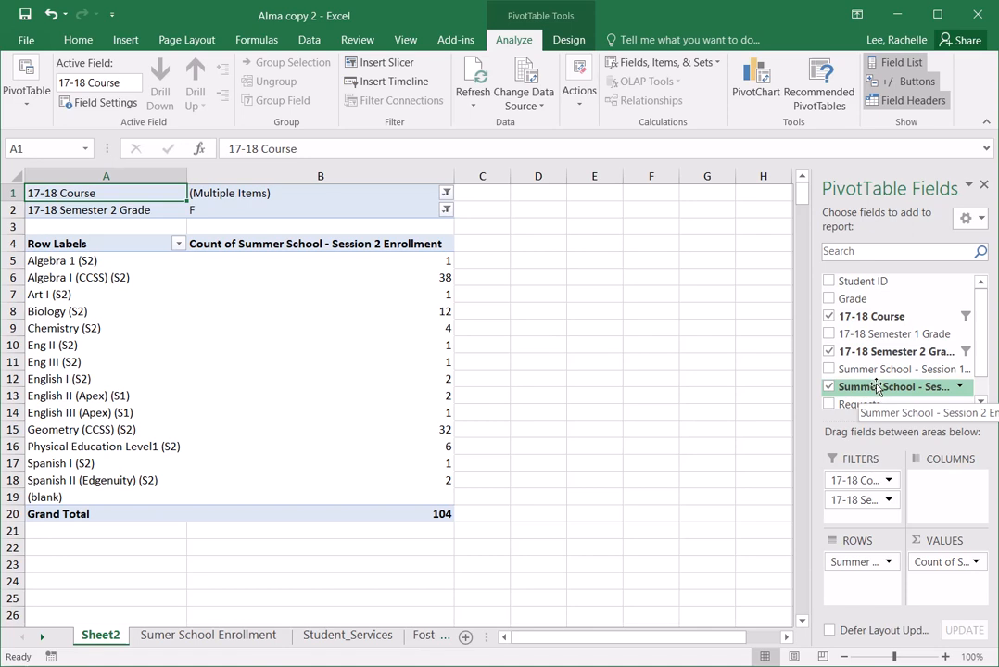
{"action": "left_click_drag", "start_coordinate": [875, 389], "coordinate": [938, 590]}
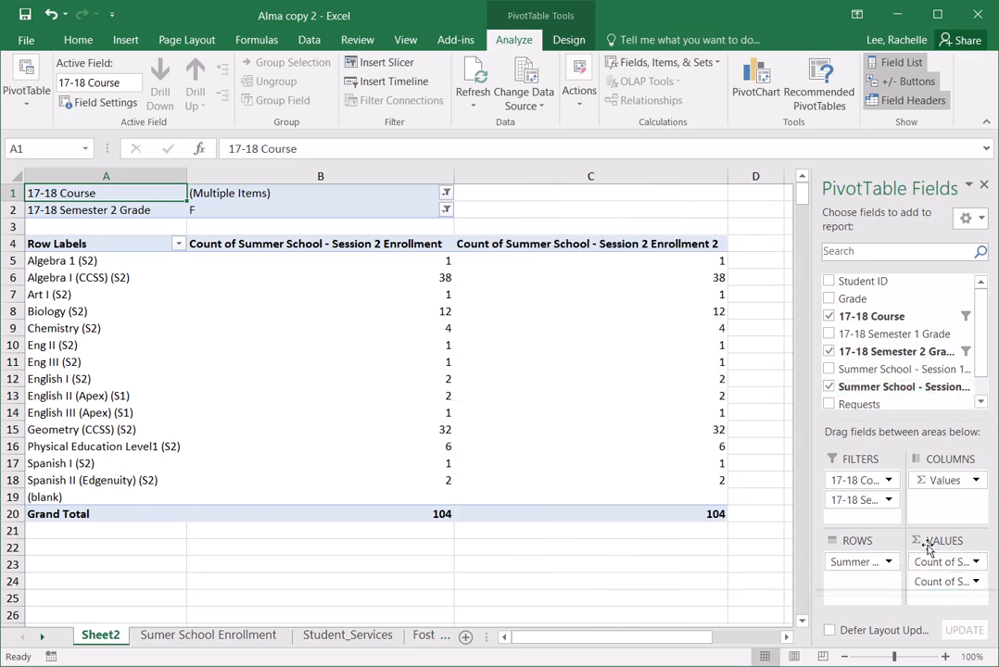
Step: Show the second Session 2 Enrollment count as % of Grand Total
{"action": "left_click", "coordinate": [976, 582]}
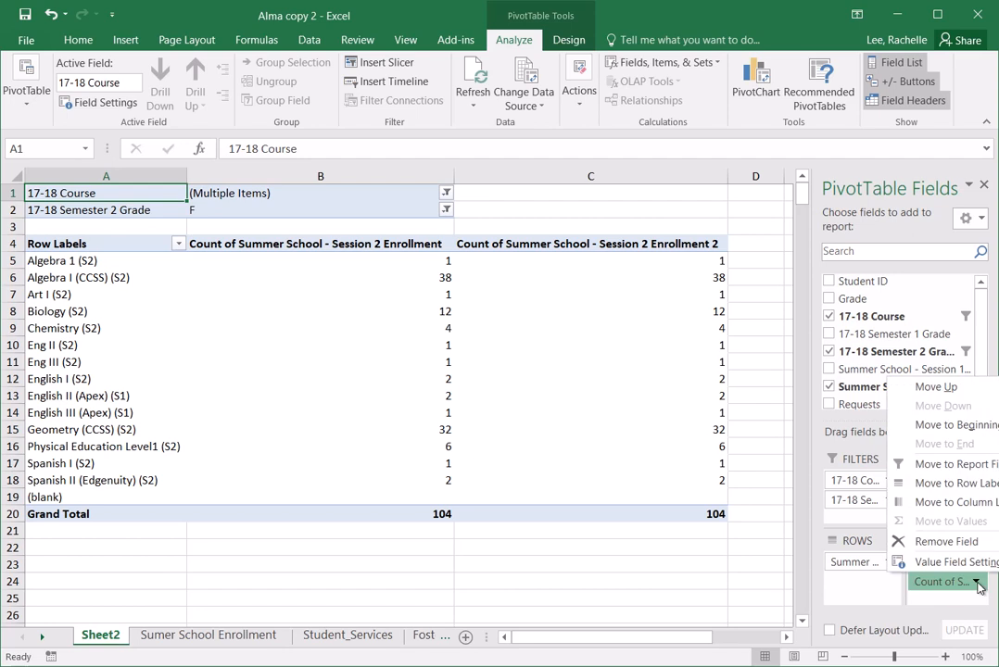
{"action": "left_click", "coordinate": [951, 563]}
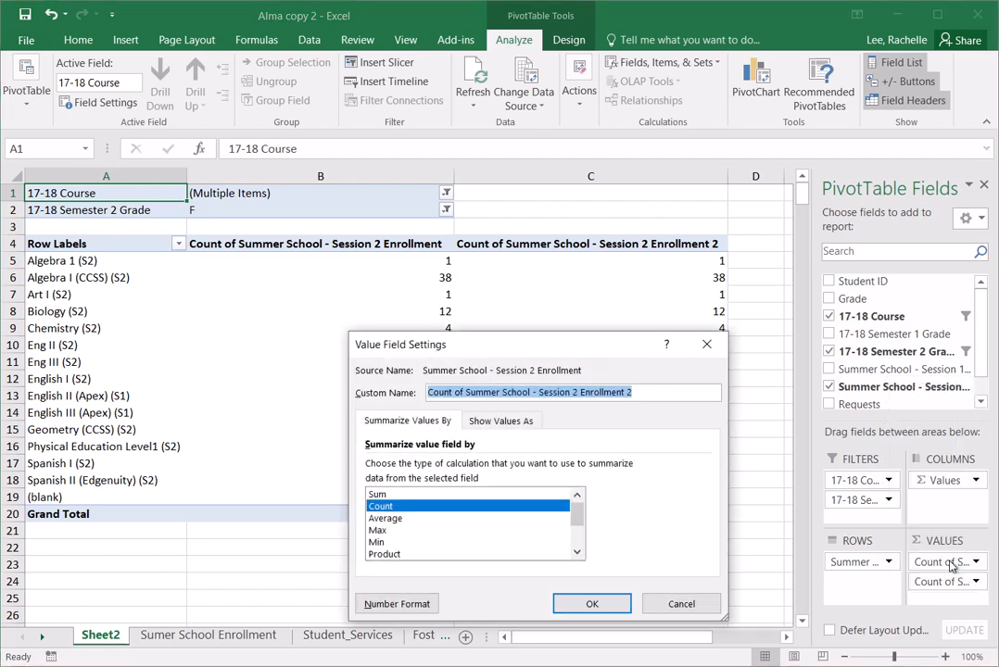
{"action": "left_click", "coordinate": [502, 420]}
{"action": "left_click", "coordinate": [474, 473]}
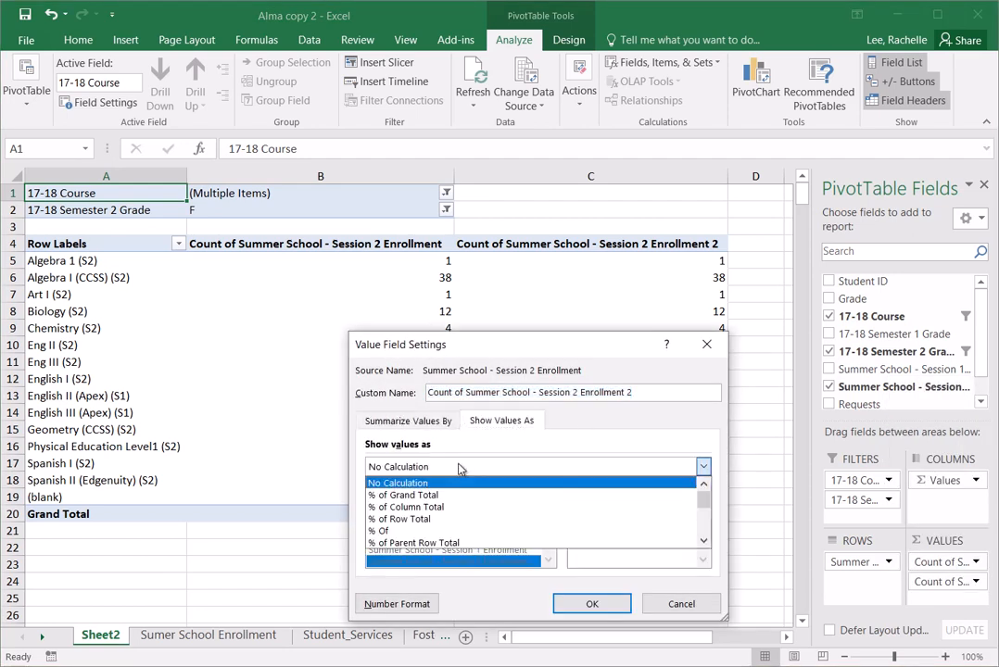
{"action": "scroll", "coordinate": [447, 519], "scroll_direction": "down", "scroll_amount": 1}
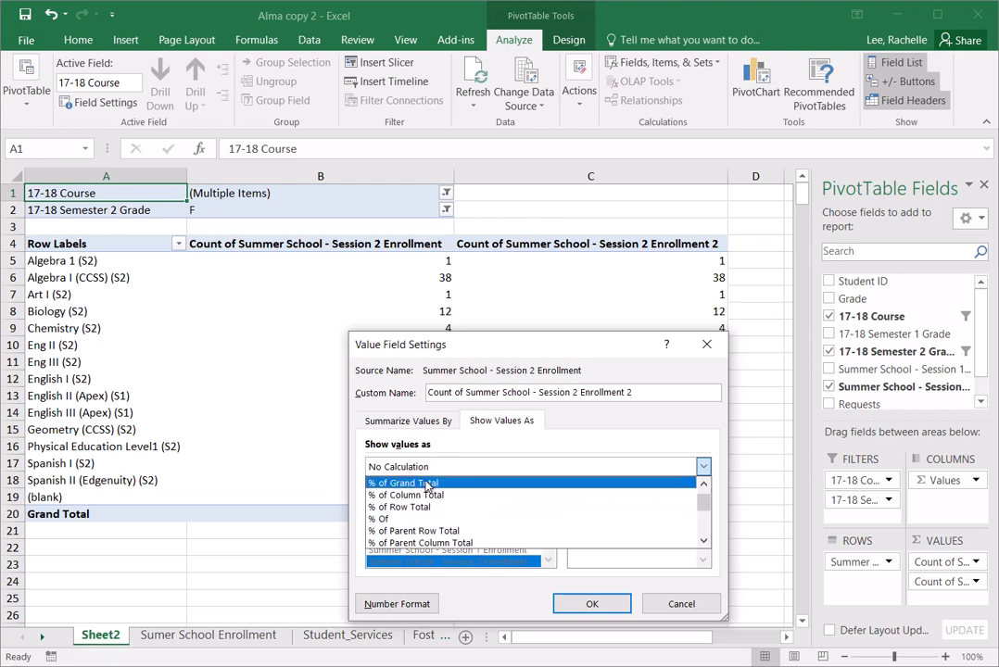
{"action": "left_click", "coordinate": [390, 482]}
{"action": "left_click", "coordinate": [587, 602]}
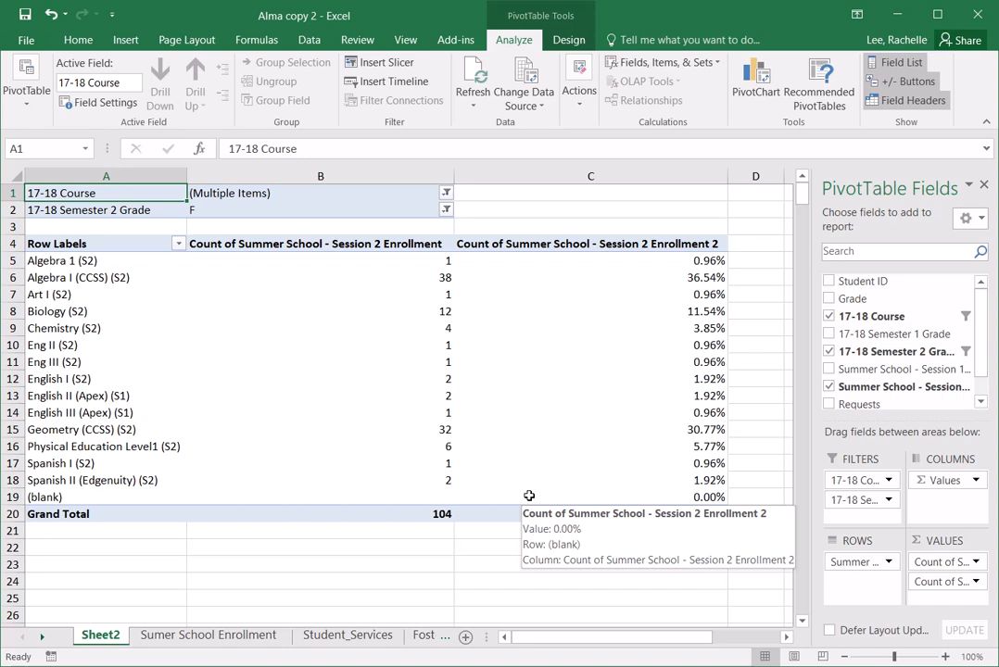
Step: Examine the count and percentage of the (blank) row in the PivotTable
{"action": "left_click", "coordinate": [65, 496]}
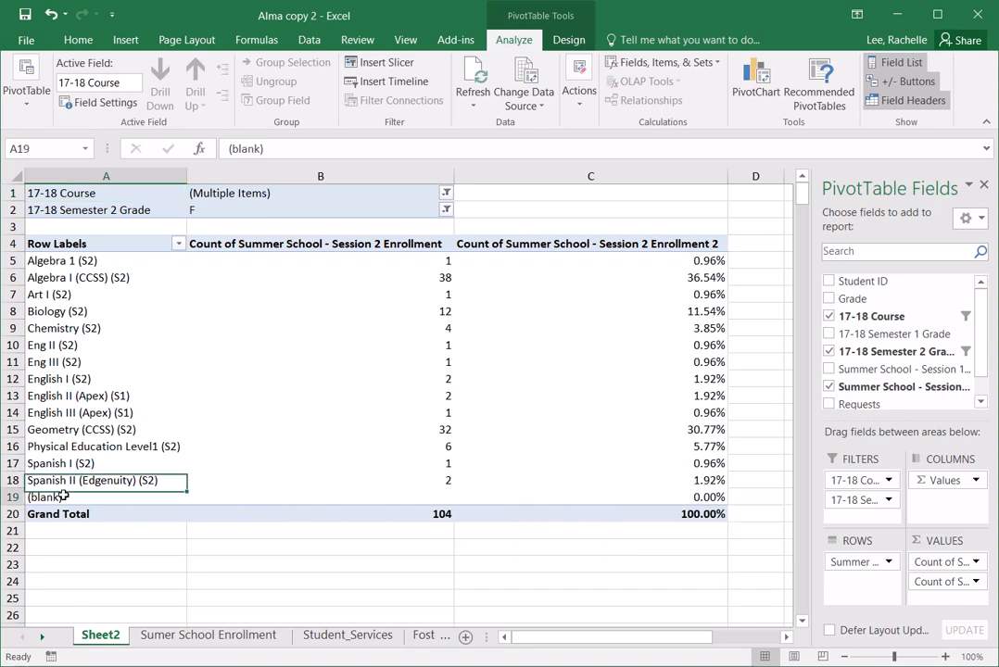
{"action": "left_click", "coordinate": [460, 501]}
{"action": "left_click", "coordinate": [445, 497]}
{"action": "left_click", "coordinate": [93, 501]}
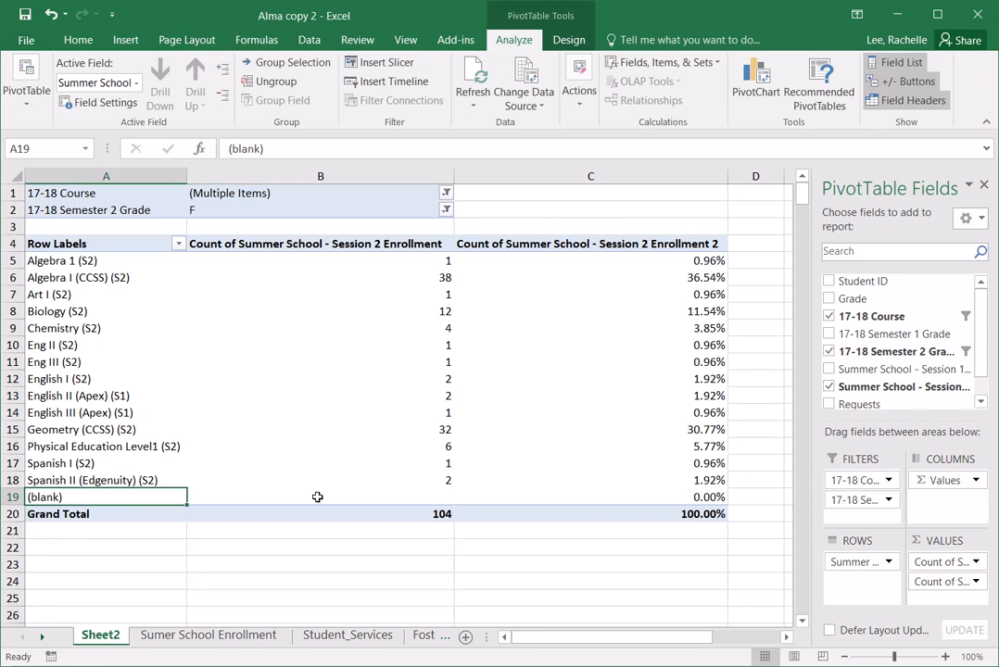
{"action": "left_click", "coordinate": [416, 496]}
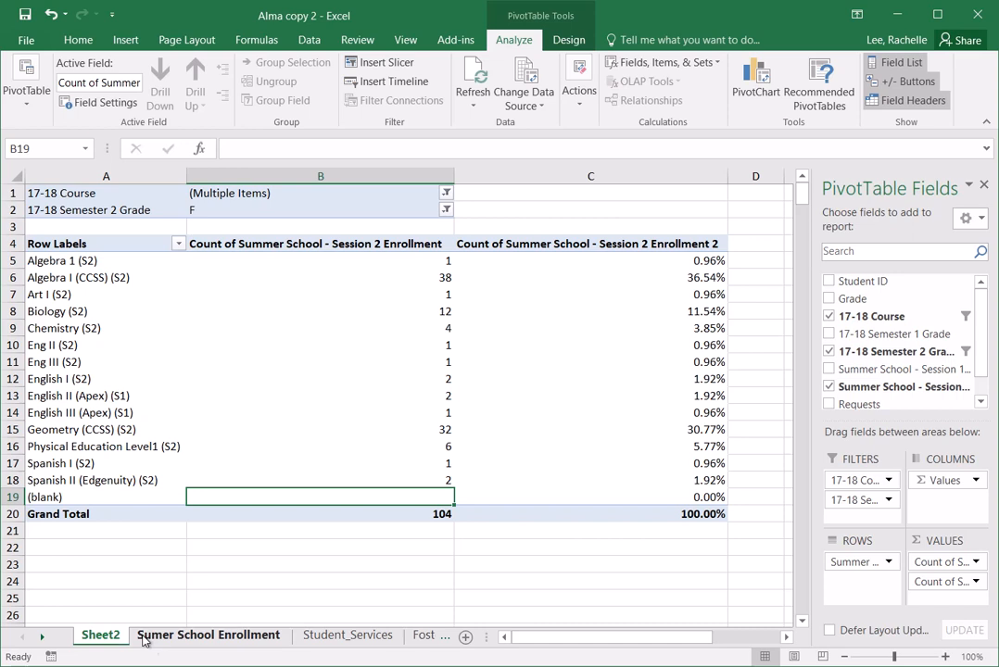
Step: Delete Sheet2 with its PivotTable from the workbook
{"action": "right_click", "coordinate": [102, 635]}
{"action": "left_click", "coordinate": [147, 451]}
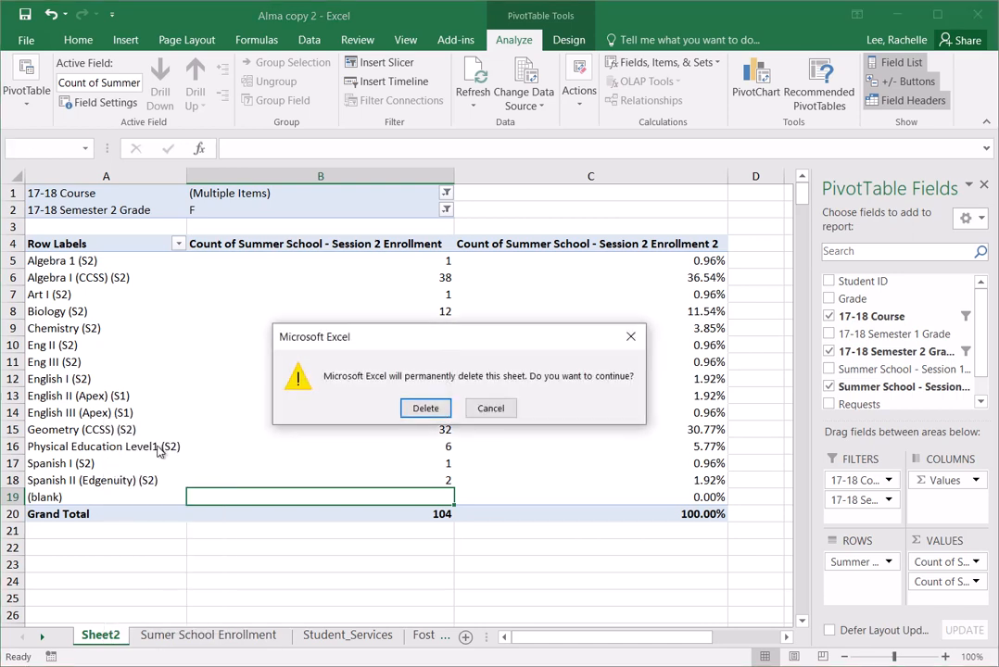
{"action": "left_click", "coordinate": [424, 409]}
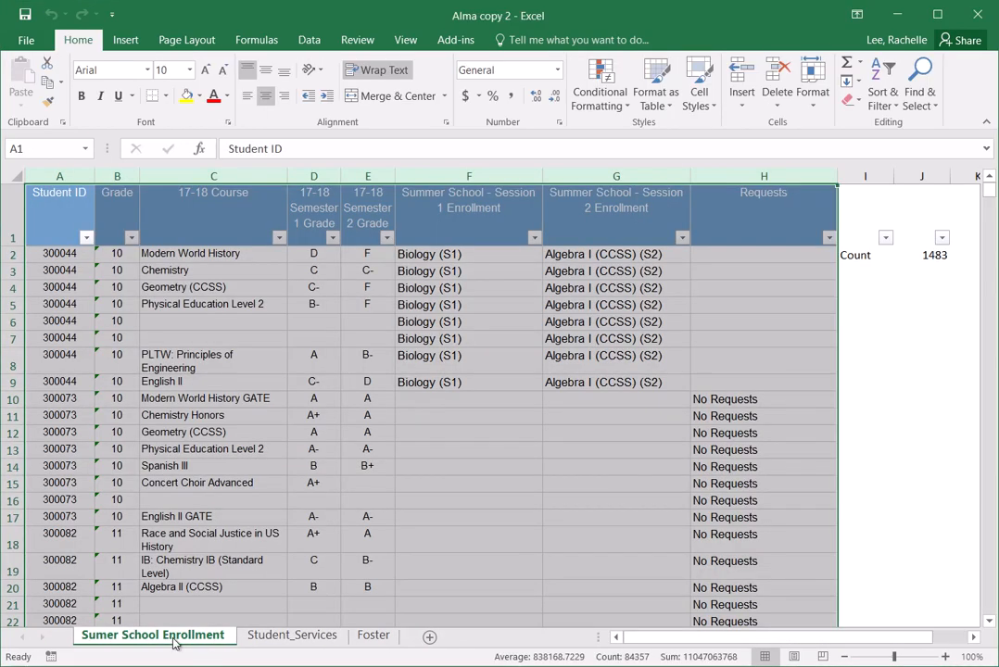
Step: Sort the enrollment data A to Z by Summer School - Session 2 Enrollment
{"action": "left_click", "coordinate": [648, 482]}
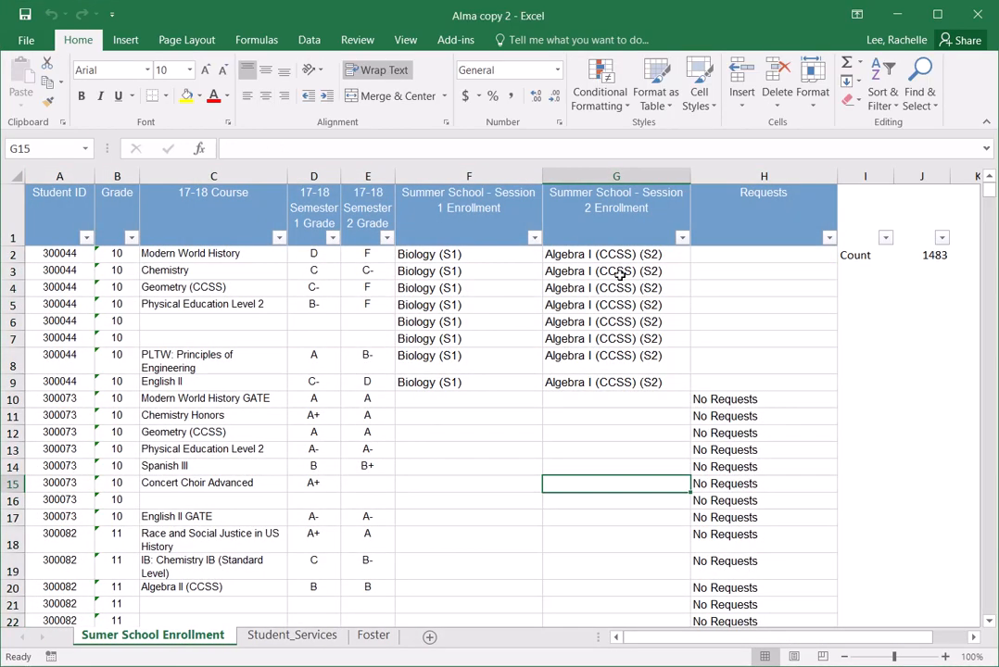
{"action": "left_click", "coordinate": [682, 237]}
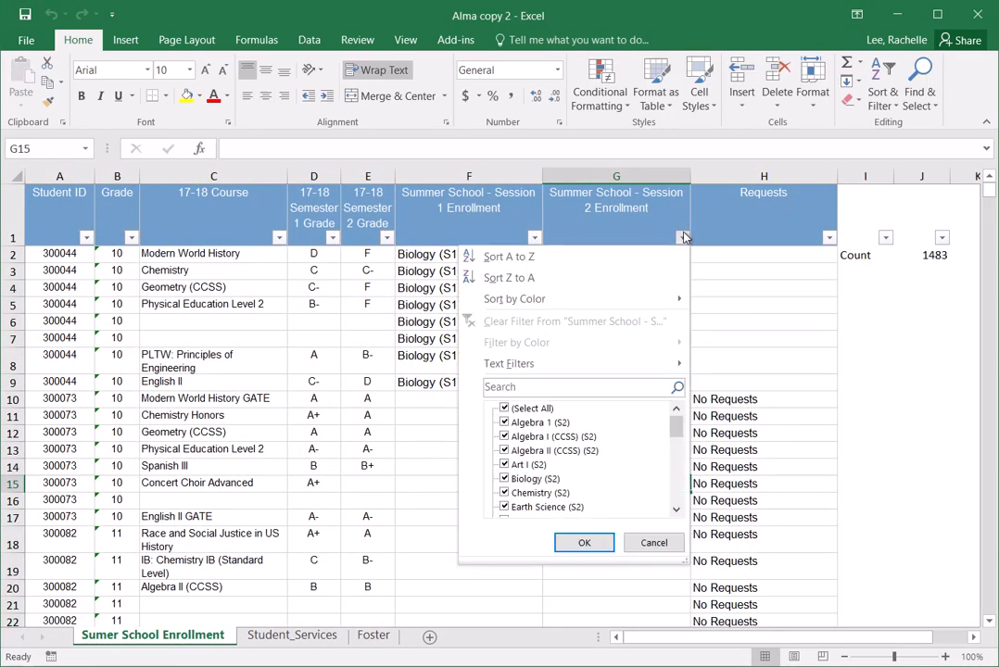
{"action": "left_click", "coordinate": [534, 262]}
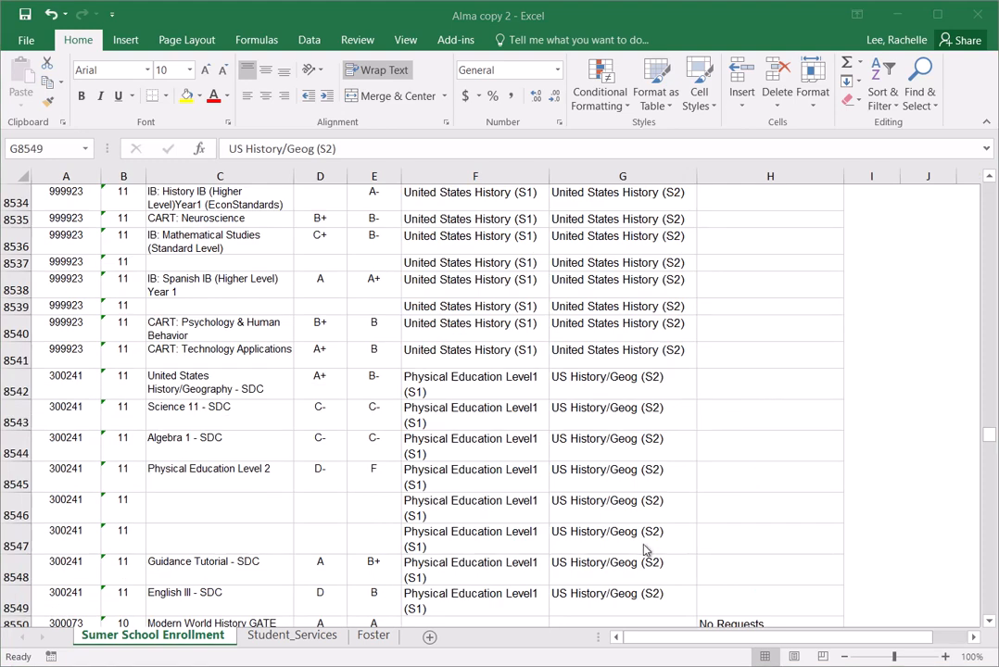
Step: Enter No Requests in G8550, the first empty Session 2 Enrollment cell, and fill it down through the remaining rows
{"action": "scroll", "coordinate": [611, 537], "scroll_direction": "up", "scroll_amount": 1}
{"action": "scroll", "coordinate": [567, 454], "scroll_direction": "down", "scroll_amount": 3}
{"action": "left_click", "coordinate": [576, 464]}
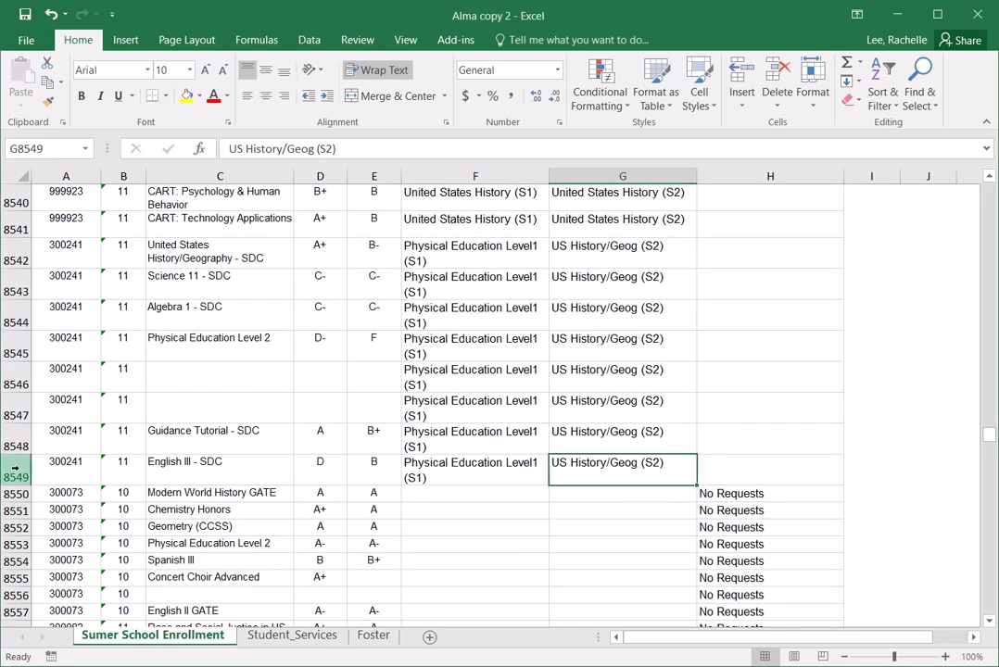
{"action": "left_click", "coordinate": [622, 493]}
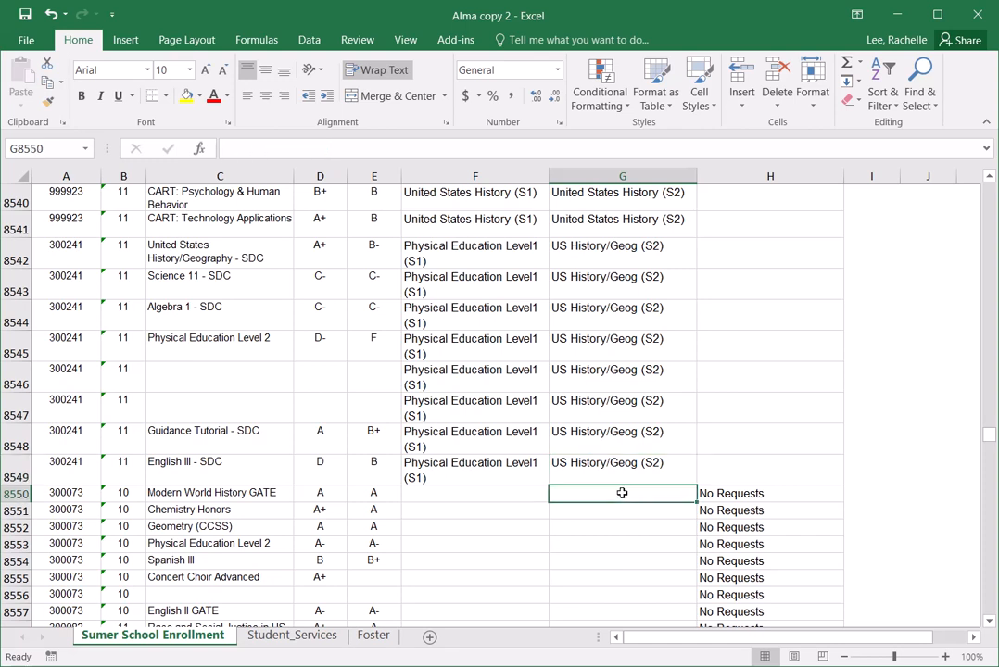
{"action": "type", "text": "NO"}
{"action": "key", "text": "BackSpace"}
{"action": "key", "text": "BackSpace"}
{"action": "key", "text": "BackSpace"}
{"action": "type", "text": "o Reques"}
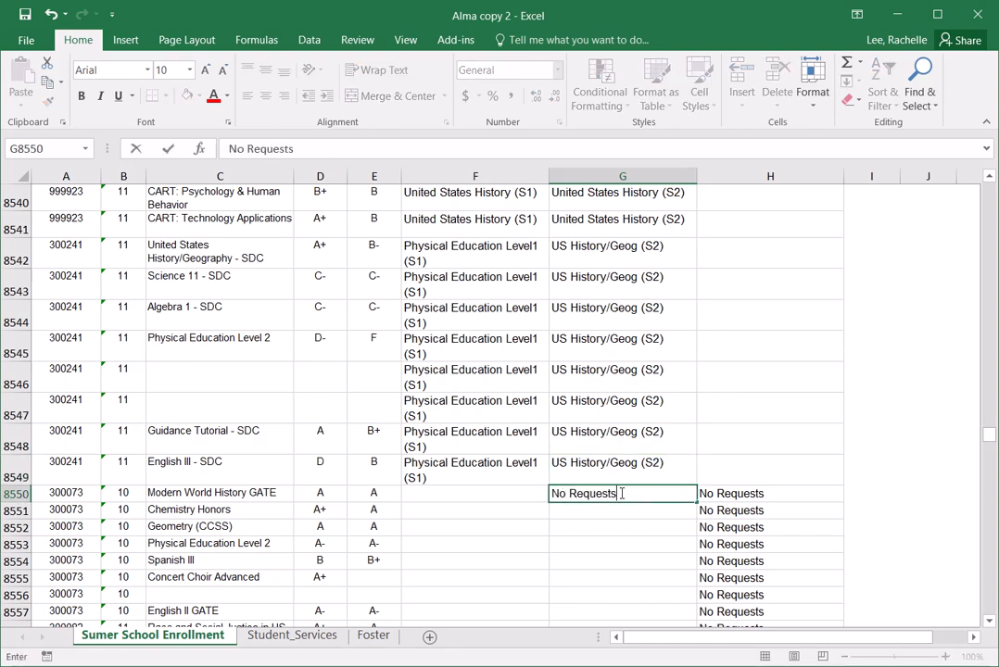
{"action": "type", "text": "ts"}
{"action": "key", "text": "Return"}
{"action": "left_click", "coordinate": [619, 493]}
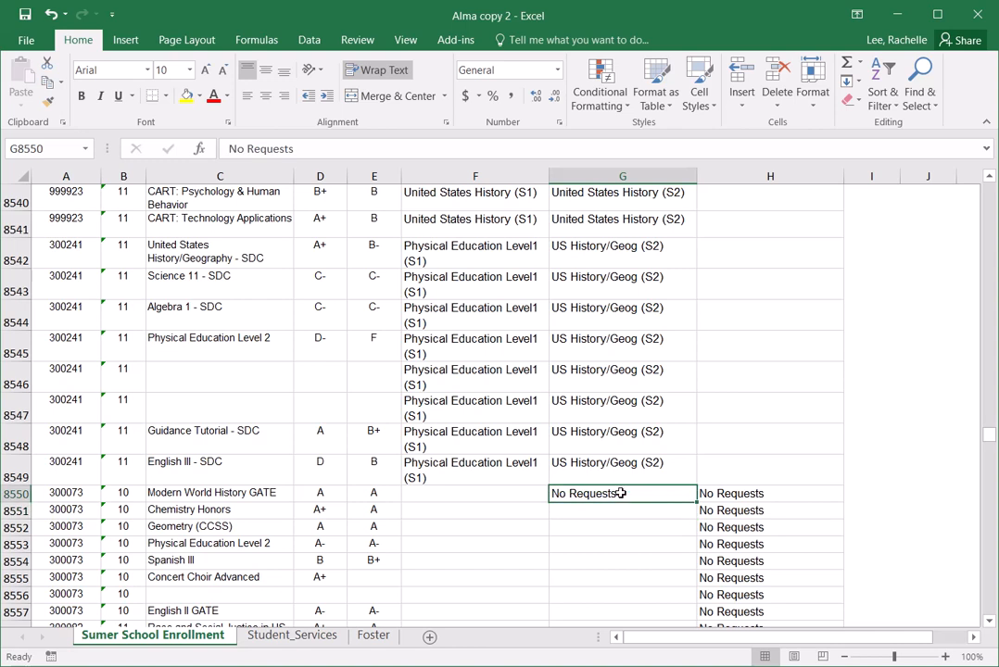
{"action": "double_click", "coordinate": [697, 503]}
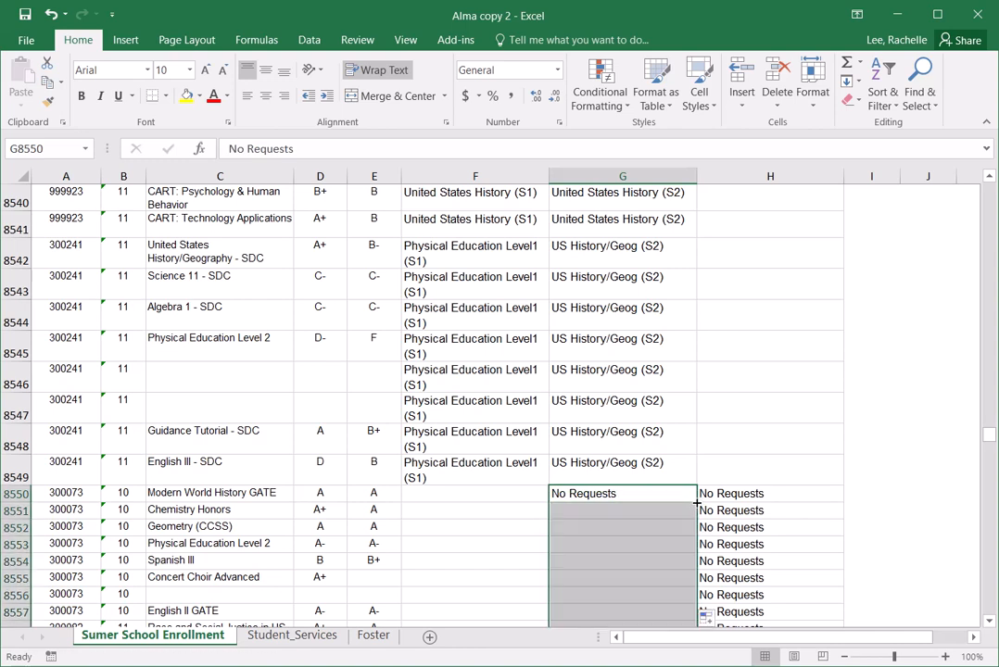
Step: Create a PivotTable on a new worksheet from columns A to H of the summer school enrollment sheet
{"action": "left_click", "coordinate": [609, 560]}
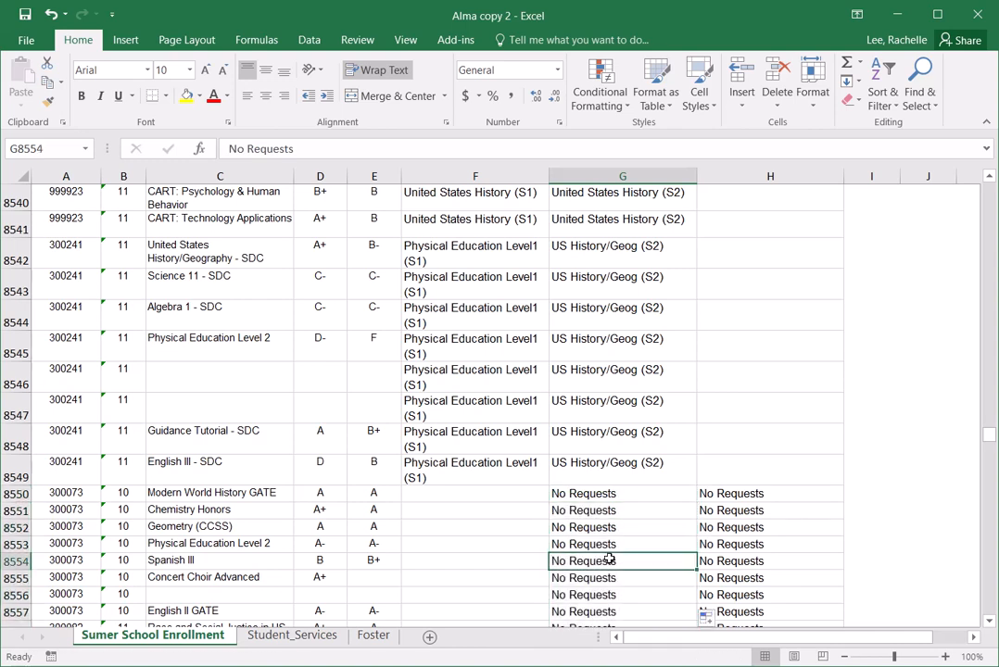
{"action": "key", "text": "ctrl+Down"}
{"action": "scroll", "coordinate": [494, 474], "scroll_direction": "down", "scroll_amount": 2}
{"action": "scroll", "coordinate": [494, 475], "scroll_direction": "up", "scroll_amount": 2}
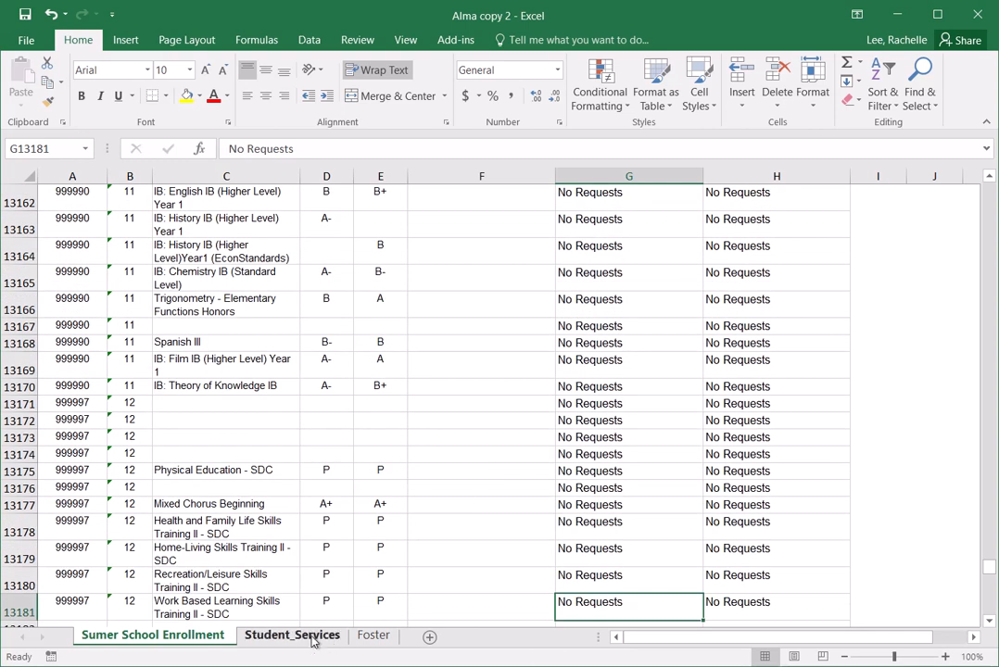
{"action": "left_click_drag", "start_coordinate": [74, 176], "coordinate": [730, 110]}
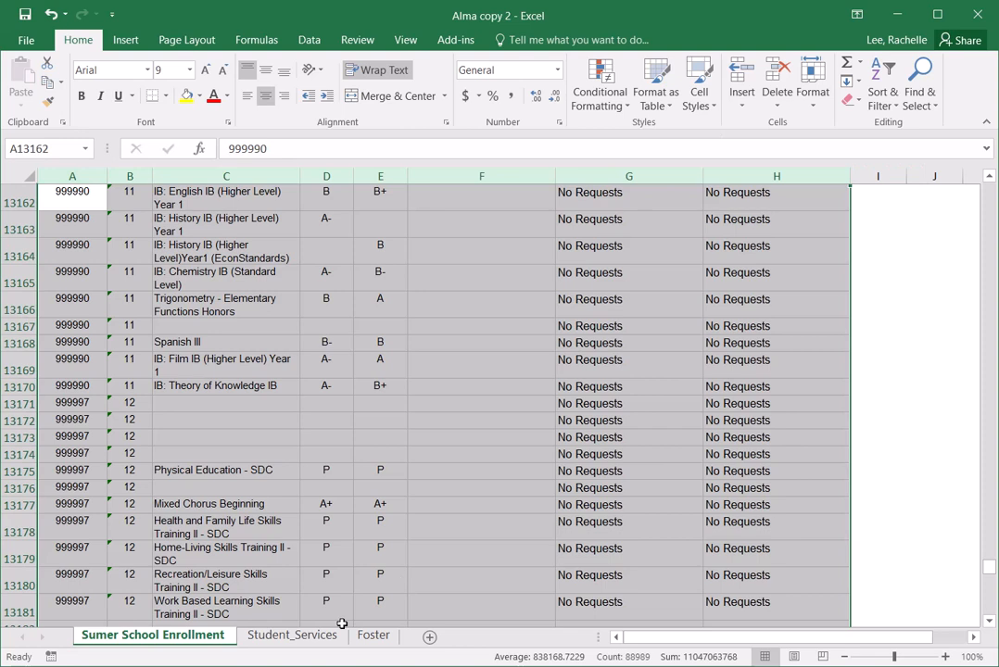
{"action": "left_click", "coordinate": [125, 39]}
{"action": "left_click", "coordinate": [40, 81]}
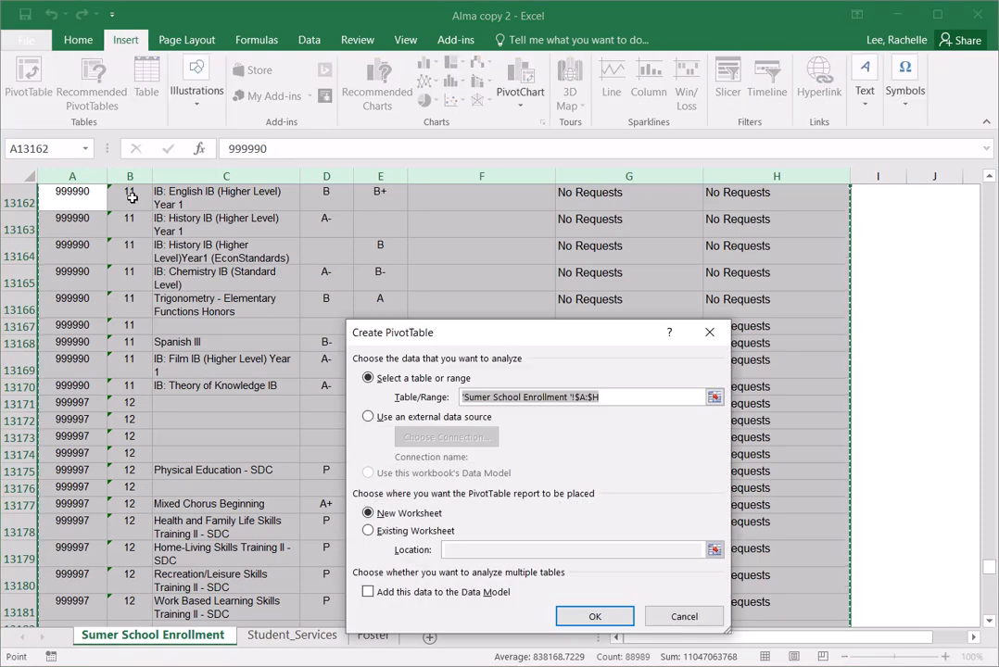
{"action": "left_click", "coordinate": [594, 616]}
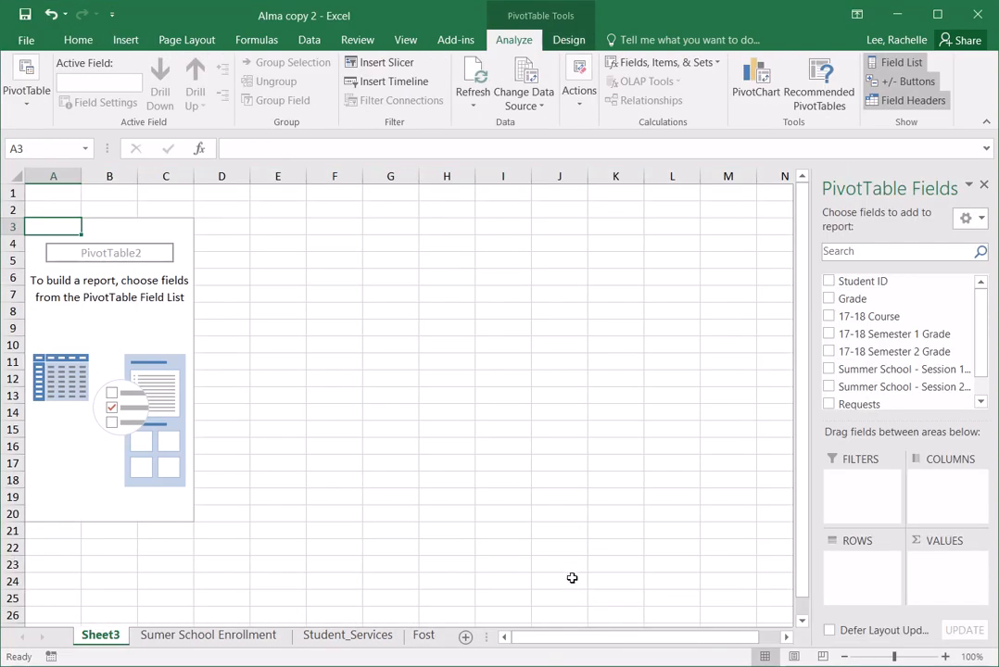
Step: Add 17-18 Course and 17-18 Semester 2 Grade to the PivotTable as report filters
{"action": "left_click", "coordinate": [831, 316]}
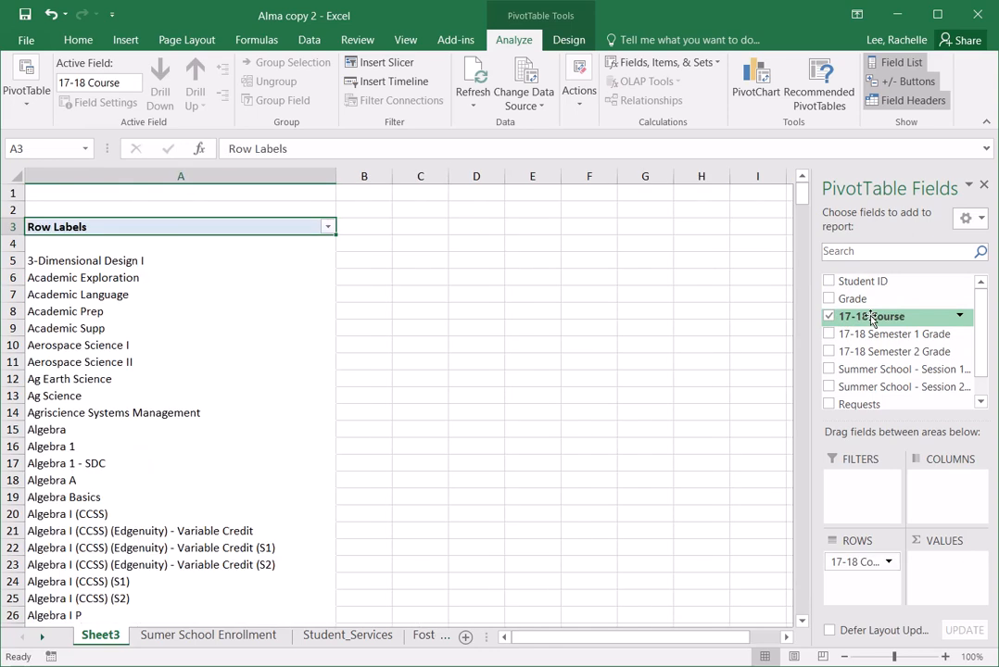
{"action": "left_click_drag", "start_coordinate": [871, 319], "coordinate": [860, 486]}
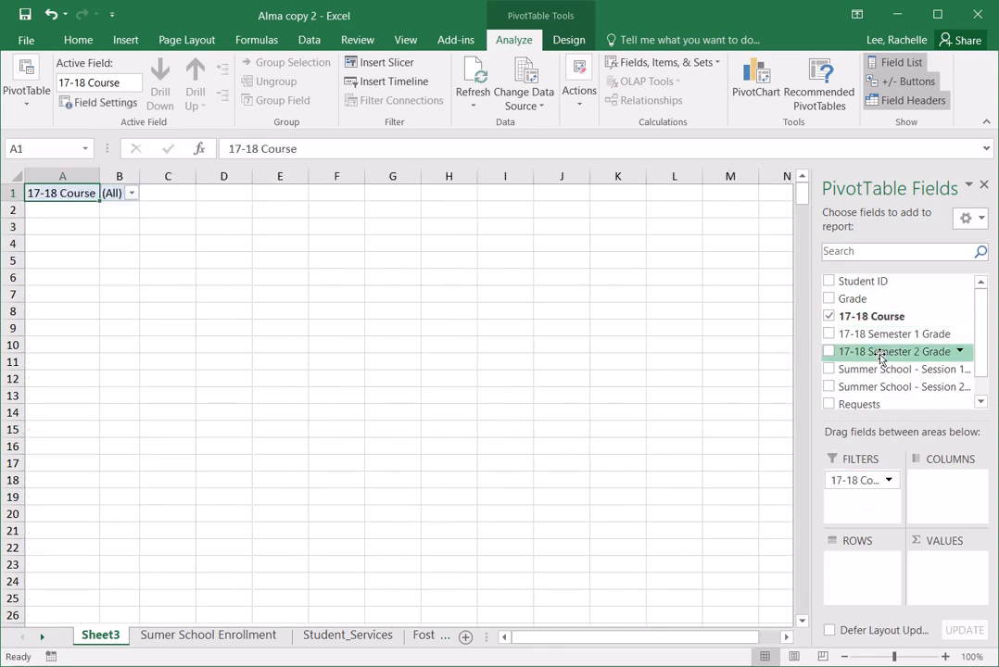
{"action": "left_click", "coordinate": [829, 351]}
{"action": "left_click_drag", "start_coordinate": [839, 352], "coordinate": [860, 500]}
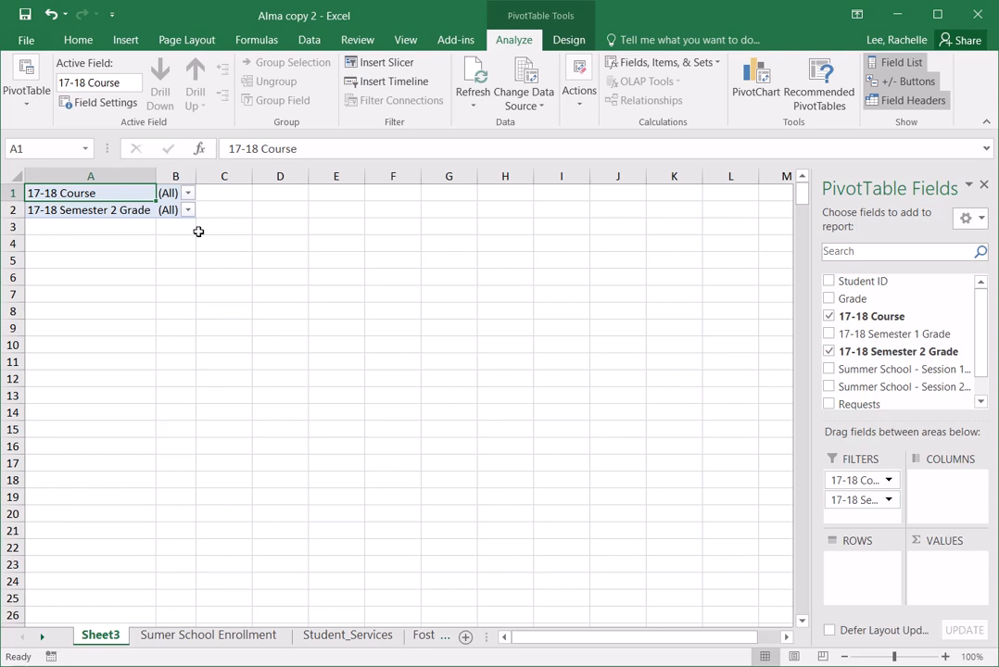
Step: Filter the 17-18 Course field to the single item Geometry
{"action": "left_click", "coordinate": [189, 194]}
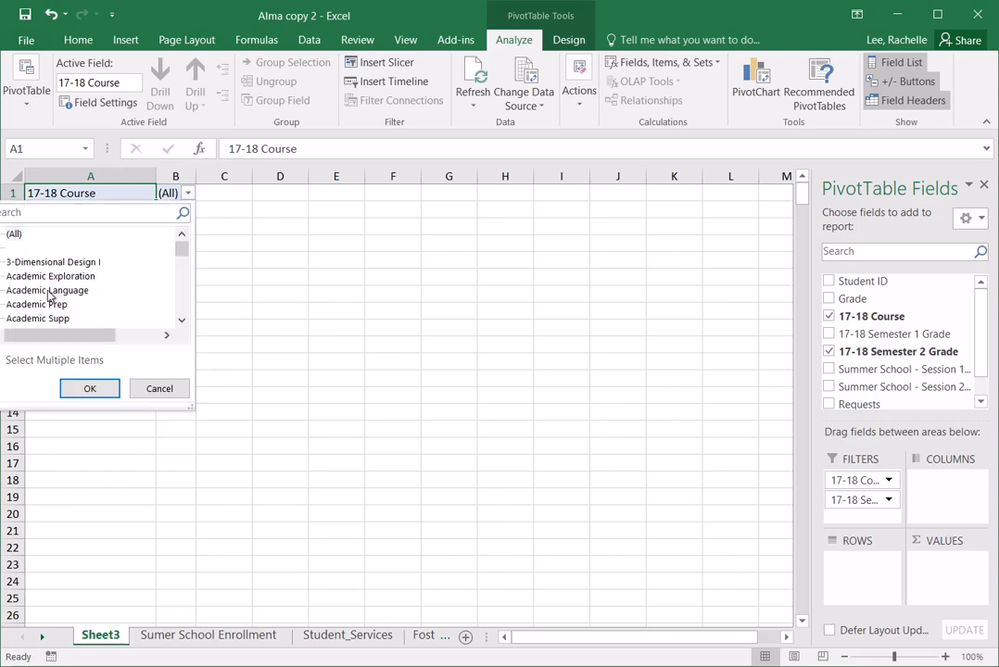
{"action": "left_click", "coordinate": [40, 211]}
{"action": "type", "text": "geometry"}
{"action": "key", "text": "Return"}
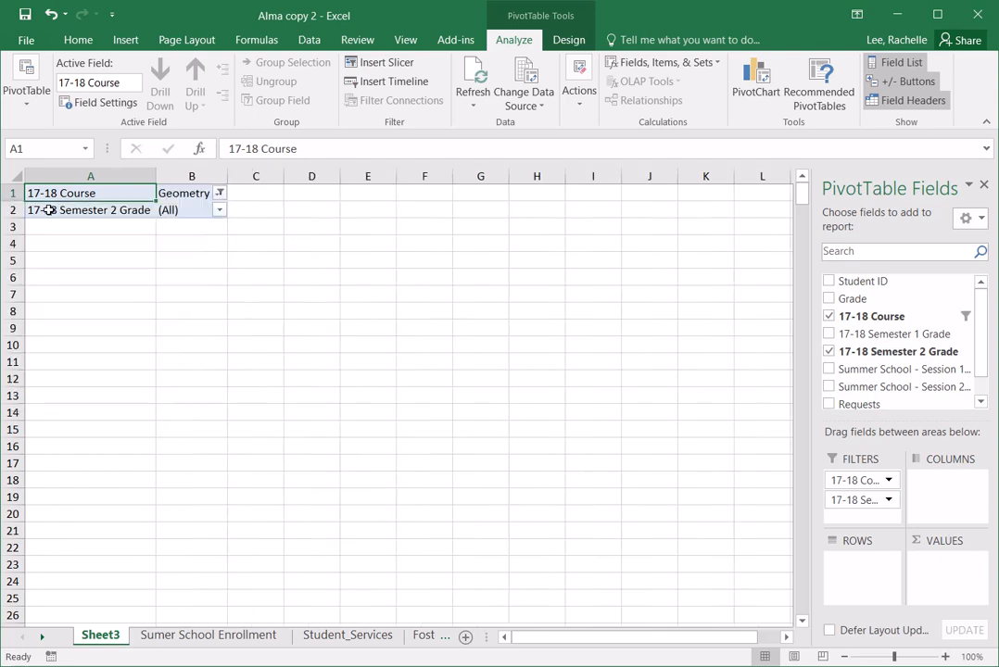
Step: Allow multiple items in the 17-18 Course filter and keep only the geometry courses, leaving out Introduction to Algebra & Geometry
{"action": "left_click", "coordinate": [220, 193]}
{"action": "scroll", "coordinate": [81, 278], "scroll_direction": "down", "scroll_amount": 1}
{"action": "scroll", "coordinate": [81, 278], "scroll_direction": "down", "scroll_amount": 1}
{"action": "scroll", "coordinate": [77, 268], "scroll_direction": "up", "scroll_amount": 3}
{"action": "left_click", "coordinate": [67, 211]}
{"action": "left_click", "coordinate": [45, 360]}
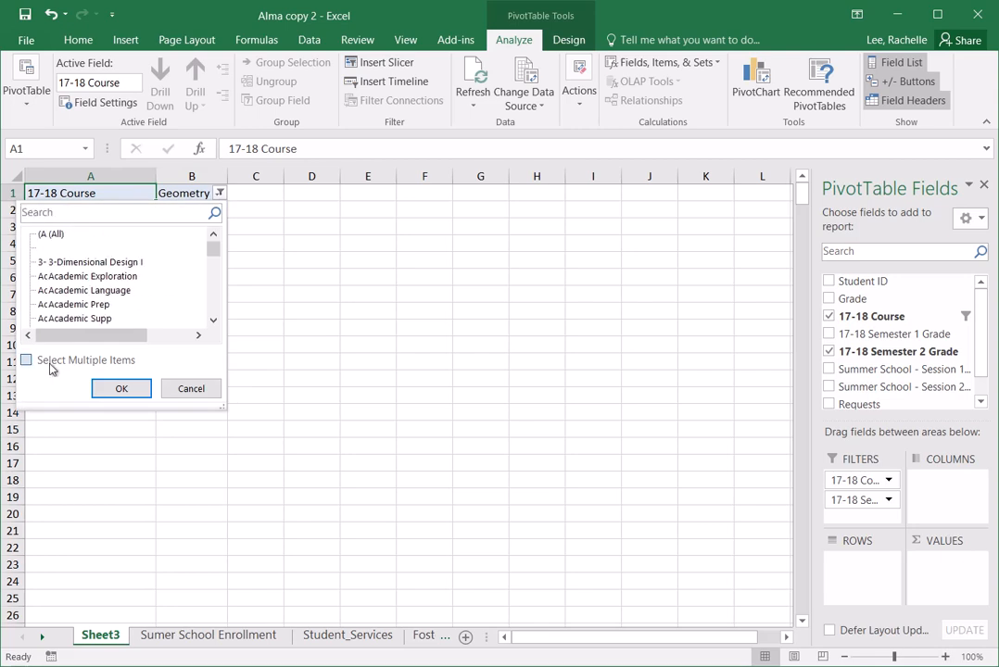
{"action": "scroll", "coordinate": [48, 245], "scroll_direction": "down", "scroll_amount": 2}
{"action": "left_click", "coordinate": [62, 213]}
{"action": "type", "text": "geometry"}
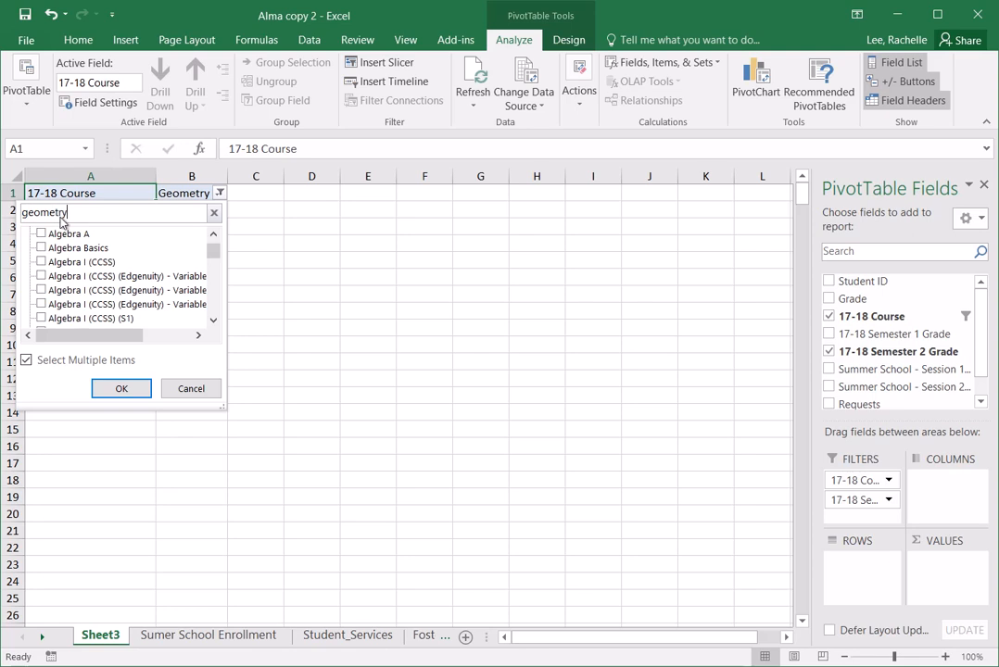
{"action": "scroll", "coordinate": [72, 290], "scroll_direction": "down", "scroll_amount": 3}
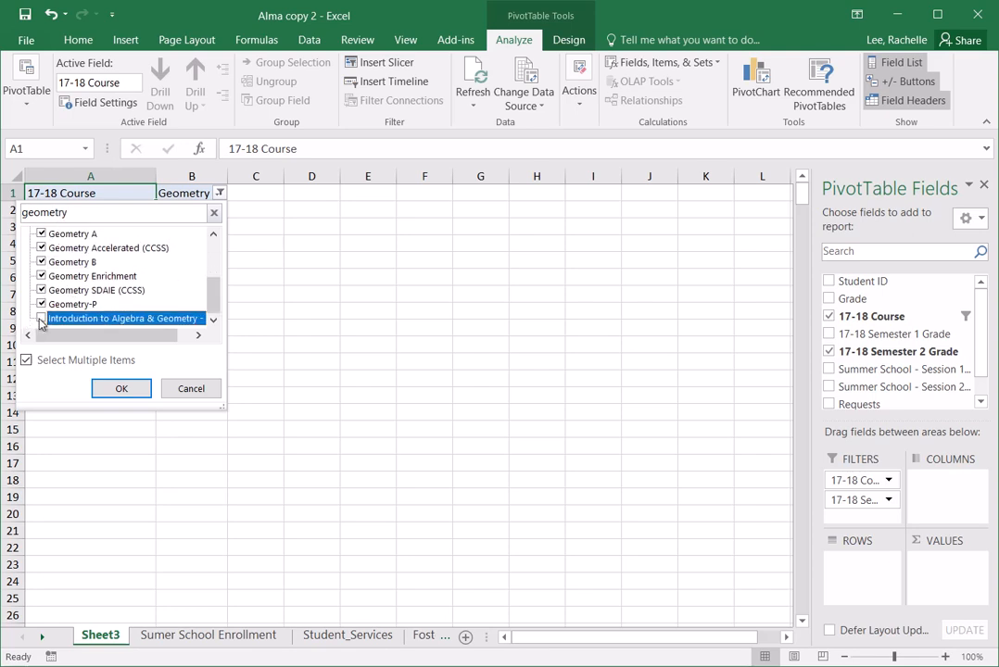
{"action": "left_click", "coordinate": [97, 382]}
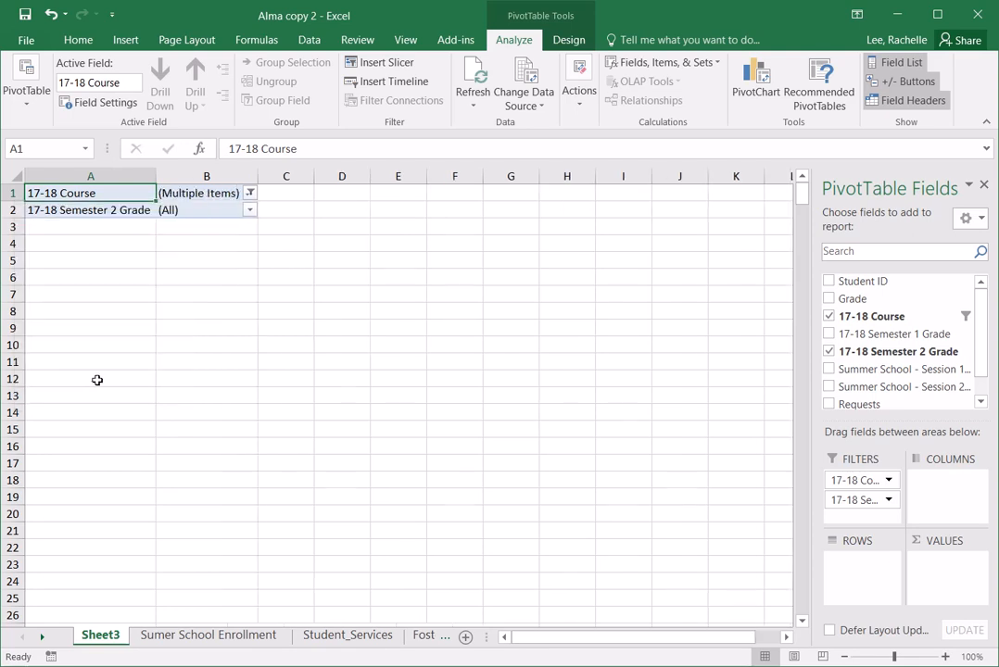
Step: Filter 17-18 Semester 2 Grade to F
{"action": "left_click", "coordinate": [249, 210]}
{"action": "scroll", "coordinate": [70, 308], "scroll_direction": "down", "scroll_amount": 3}
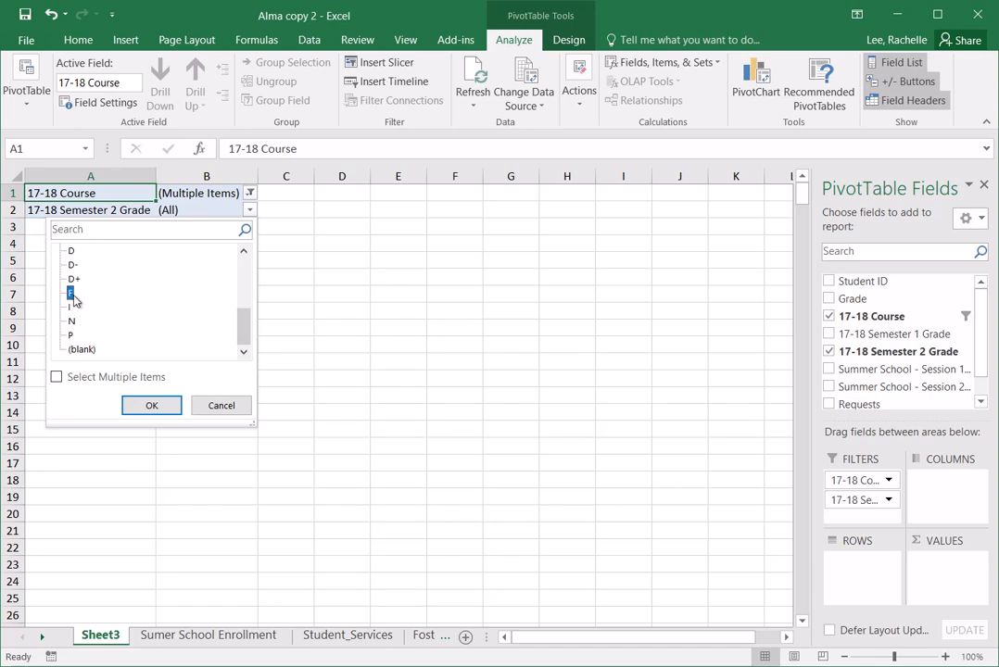
{"action": "left_click", "coordinate": [149, 407]}
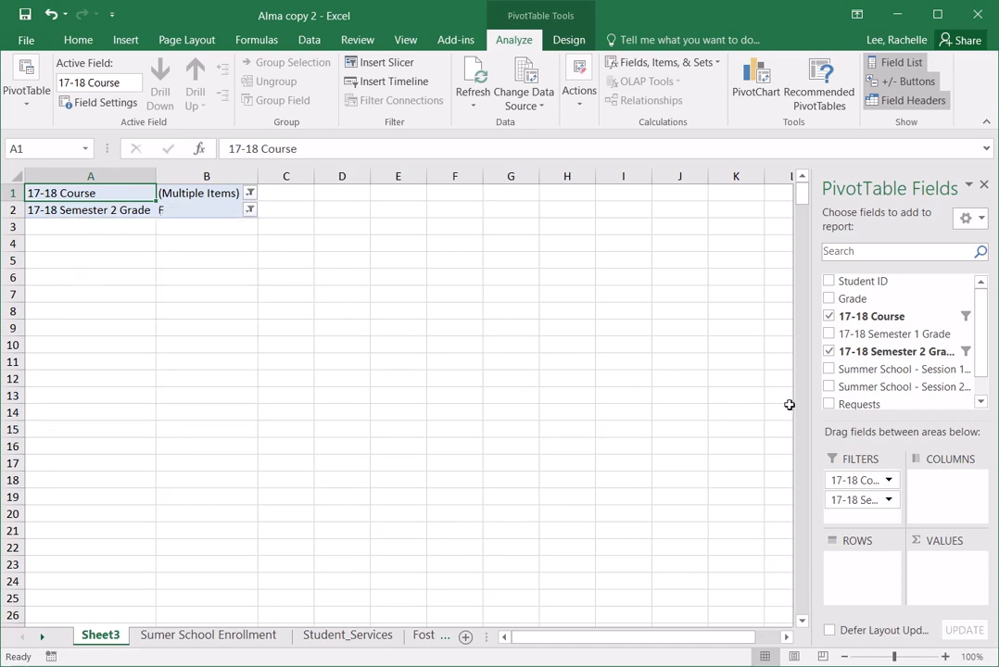
Step: Use Summer School - Session 2 Enrollment as the PivotTable rows and add it twice as a count value
{"action": "left_click", "coordinate": [862, 389]}
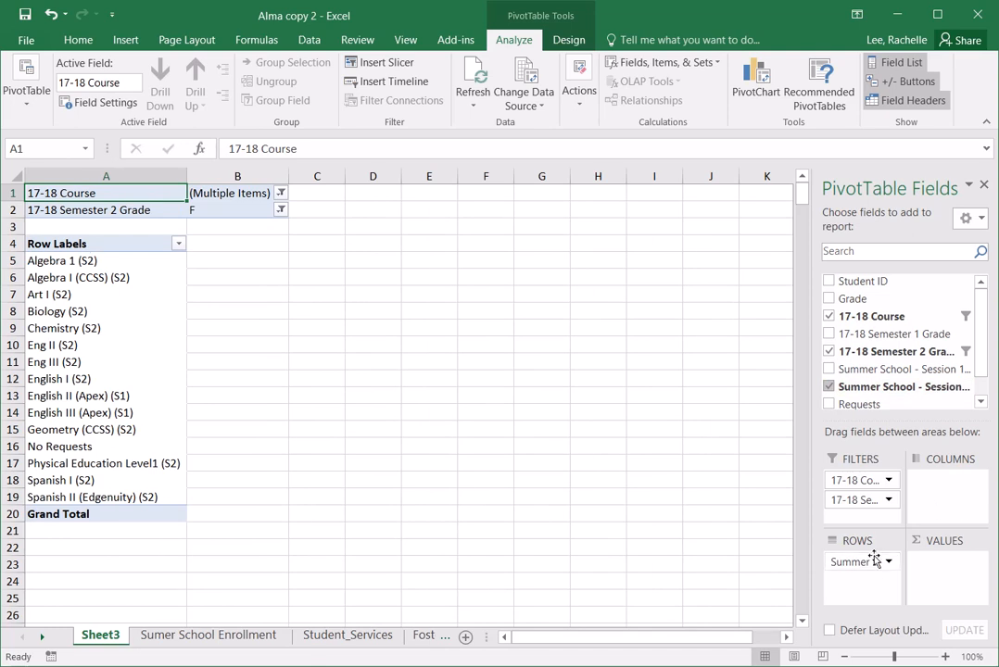
{"action": "left_click_drag", "start_coordinate": [885, 385], "coordinate": [940, 568]}
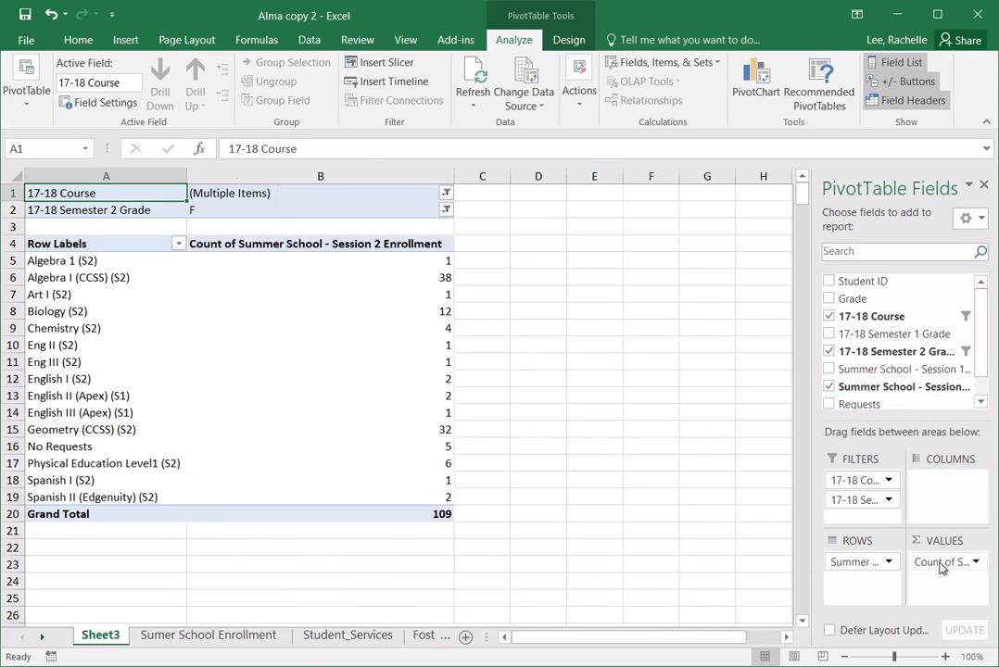
{"action": "left_click_drag", "start_coordinate": [839, 384], "coordinate": [964, 582]}
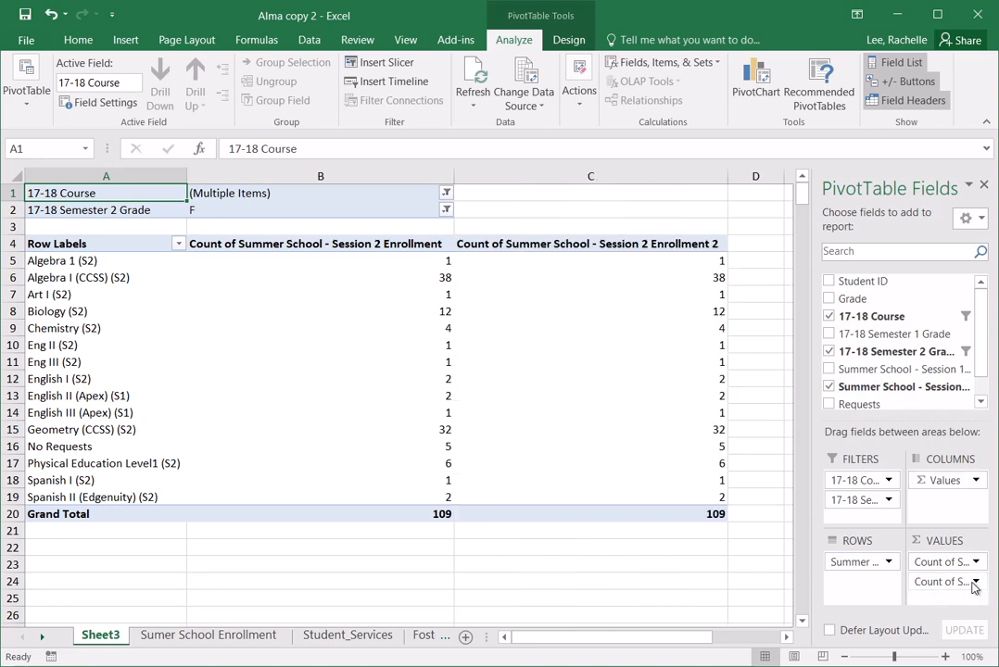
Step: Show the second Session 2 Enrollment count as % of Grand Total
{"action": "left_click", "coordinate": [974, 584]}
{"action": "left_click", "coordinate": [938, 561]}
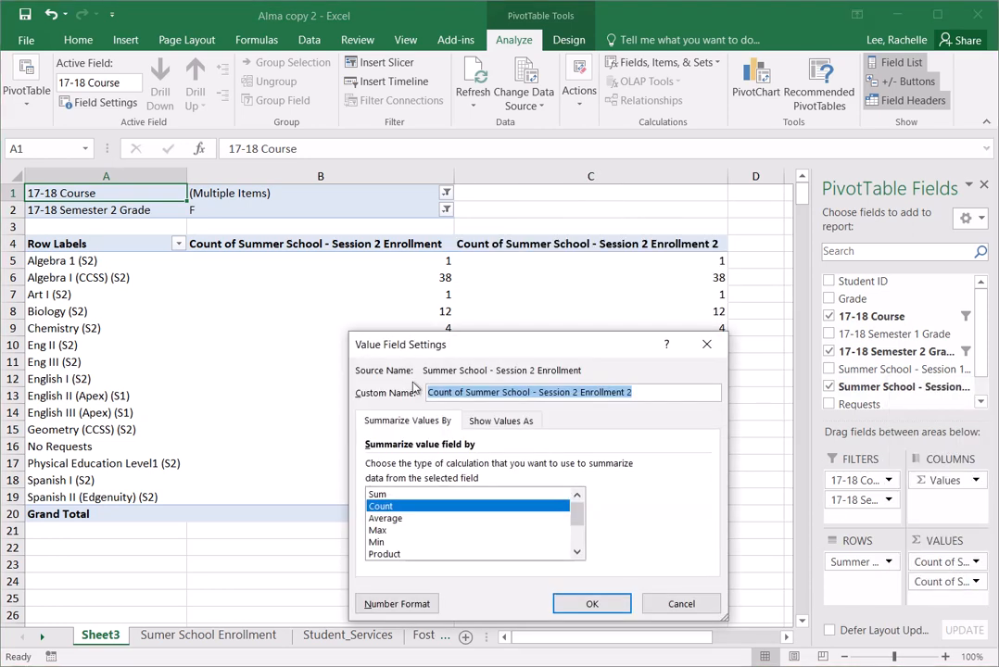
{"action": "left_click", "coordinate": [500, 420]}
{"action": "left_click", "coordinate": [428, 466]}
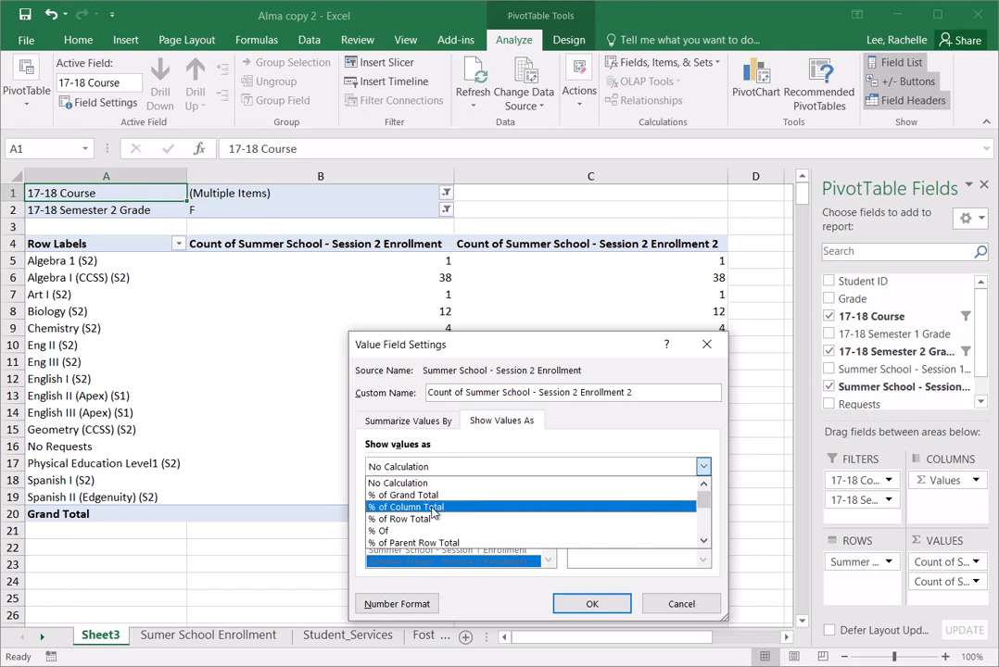
{"action": "left_click", "coordinate": [439, 495]}
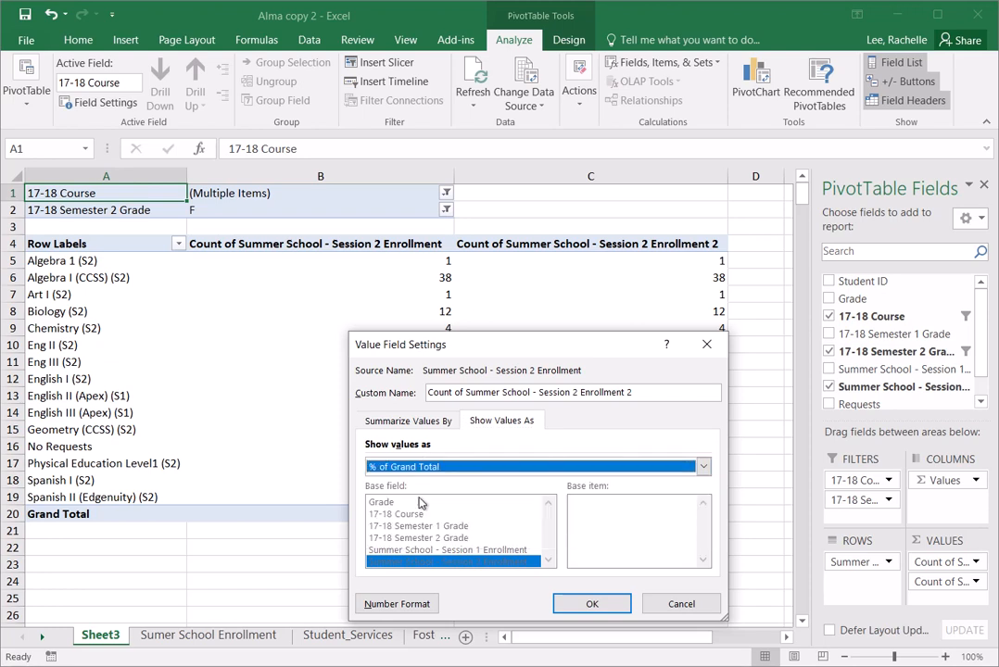
{"action": "left_click", "coordinate": [616, 603]}
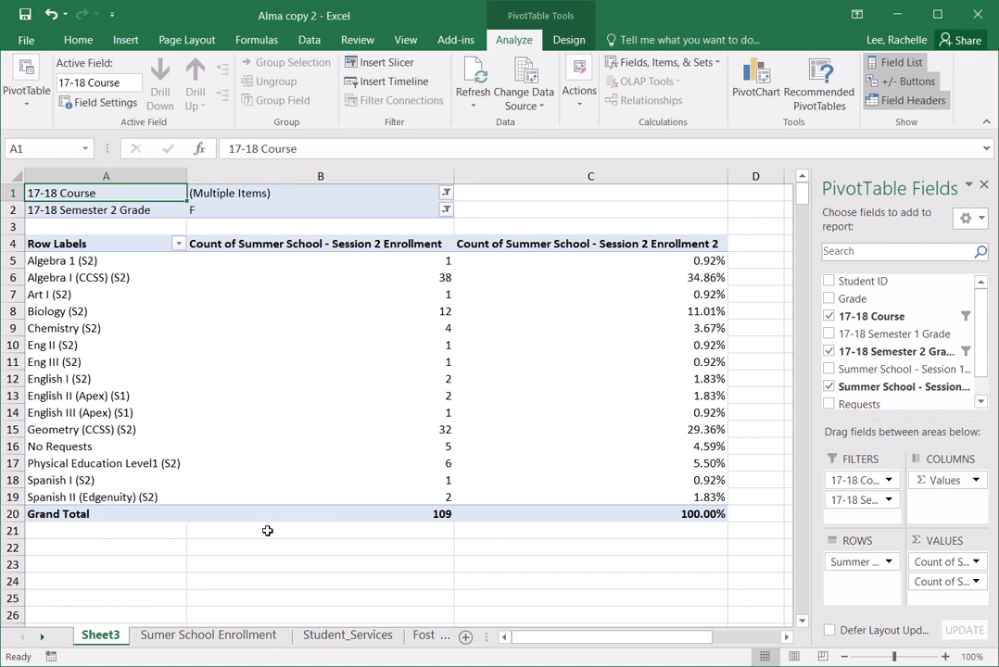
Step: Enter the label Not enrolled in Geometry in A23, below the PivotTable
{"action": "mouse_move", "coordinate": [261, 511]}
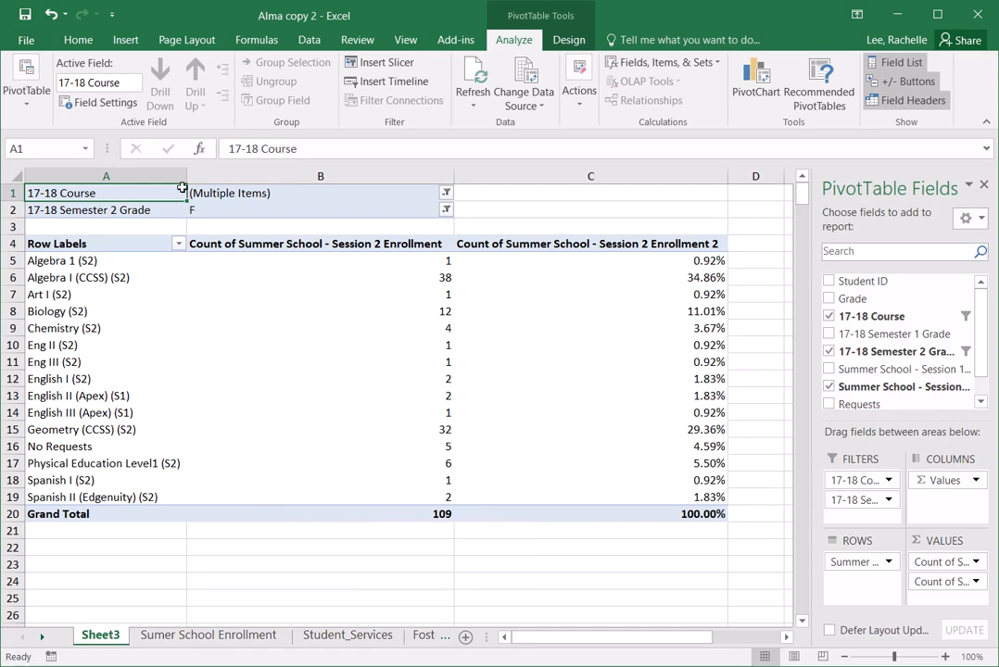
{"action": "left_click", "coordinate": [380, 431]}
{"action": "mouse_move", "coordinate": [433, 430]}
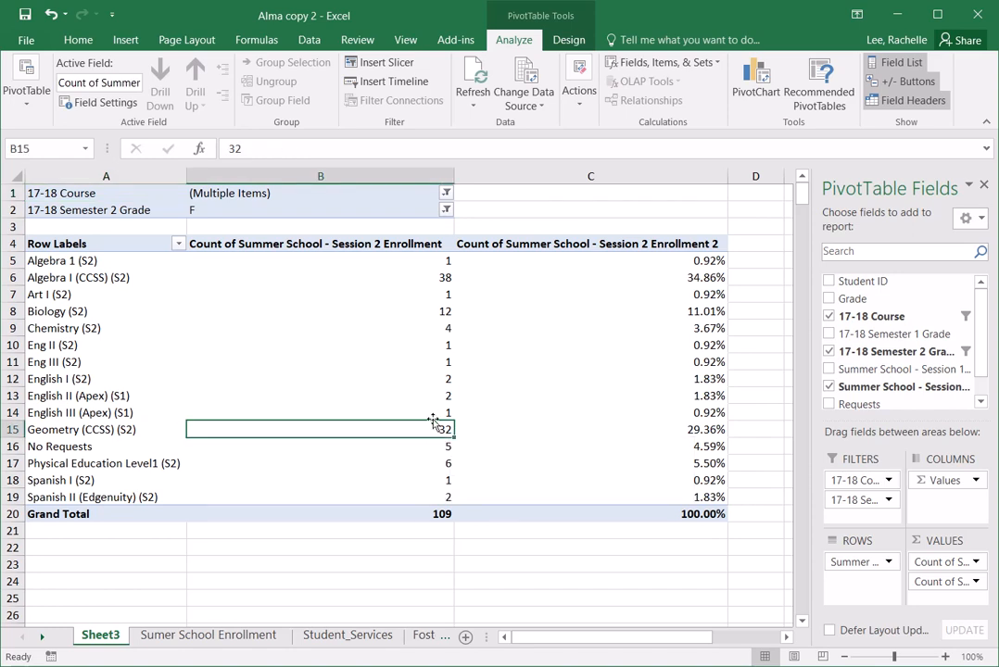
{"action": "left_click", "coordinate": [60, 560]}
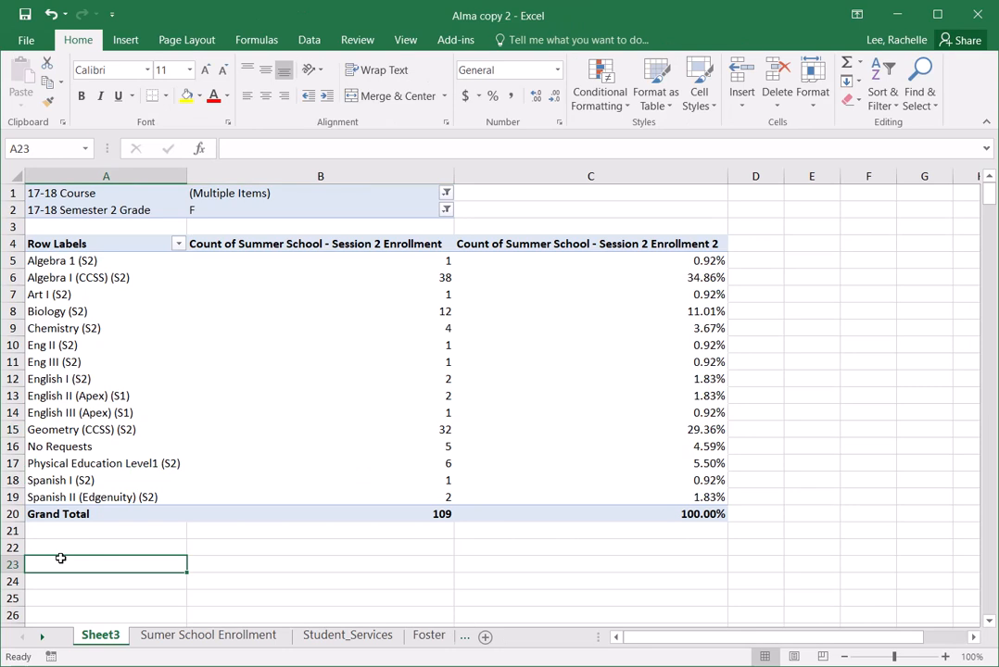
{"action": "type", "text": "Not in"}
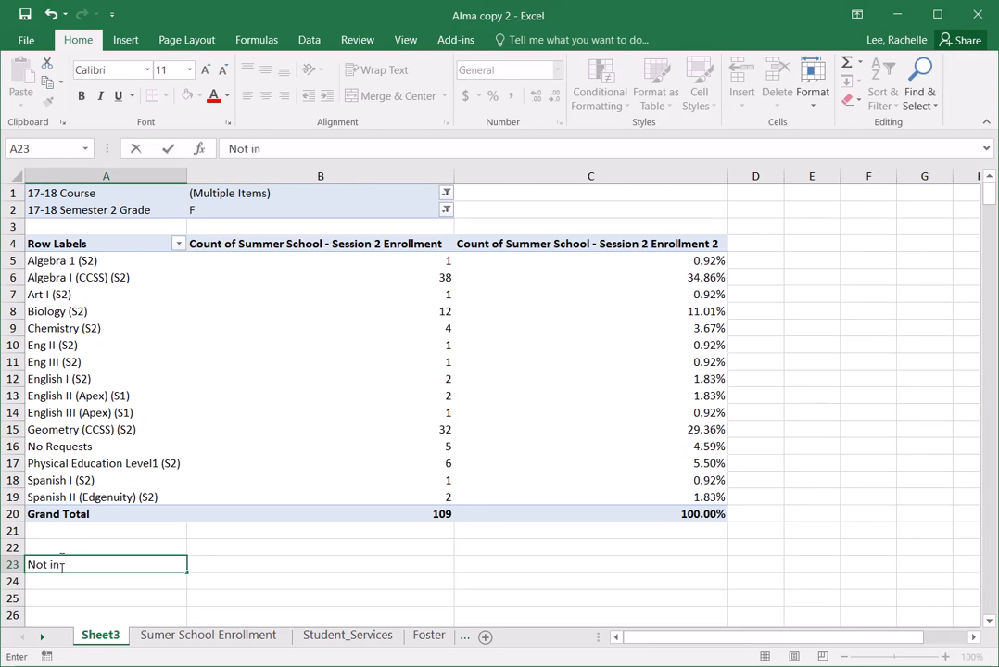
{"action": "type", "text": "rolled in Geometry"}
{"action": "key", "text": "Tab"}
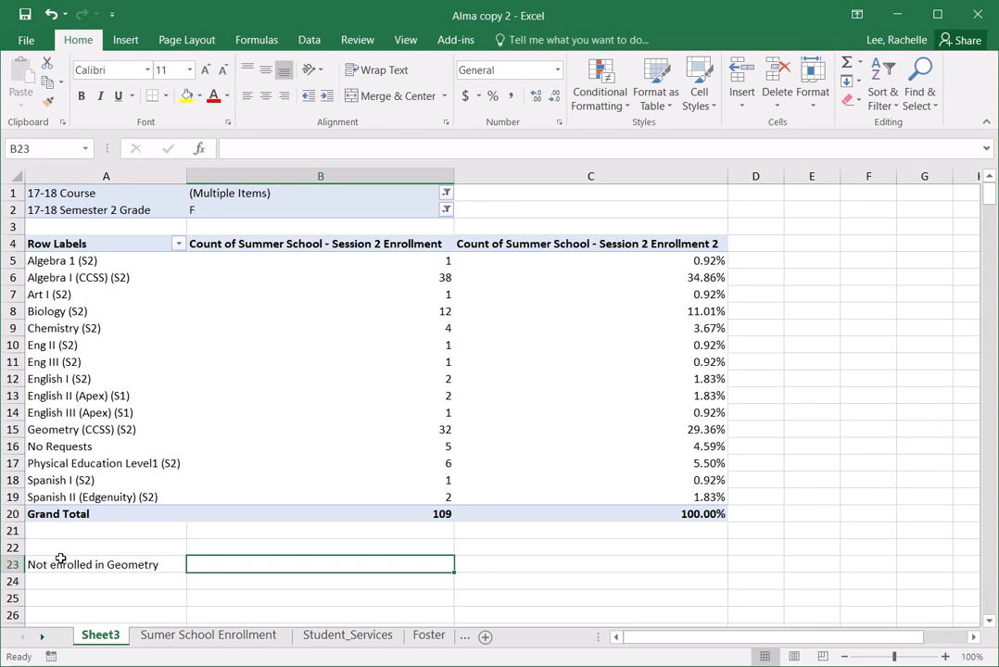
Step: Try a B23 formula with GETPIVOTDATA references that subtracts the Geometry (CCSS) (S2) count from the Grand Total count
{"action": "type", "text": "="}
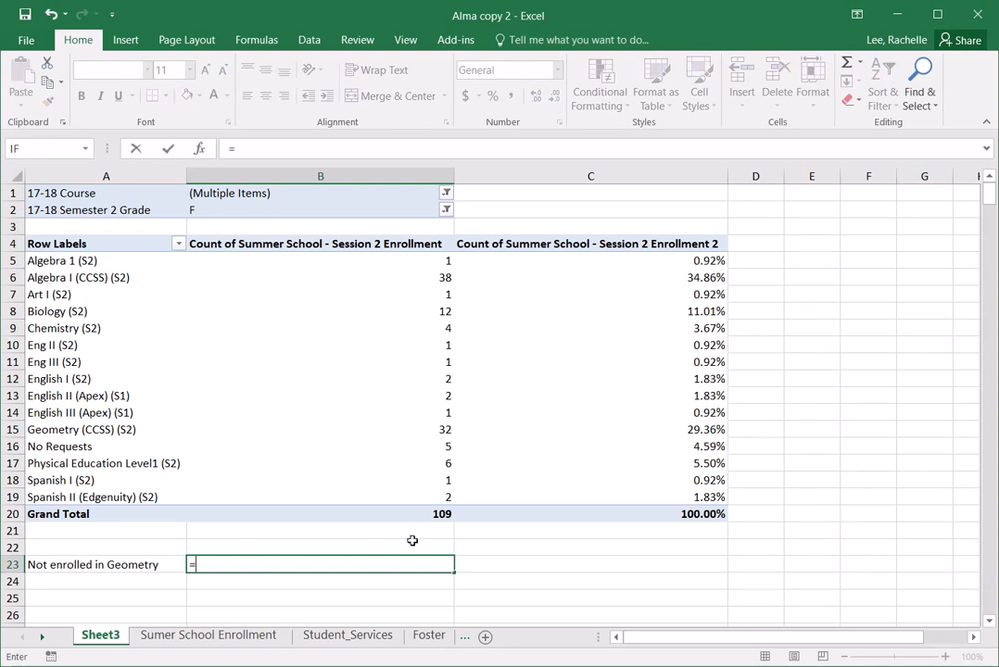
{"action": "left_click", "coordinate": [431, 516]}
{"action": "type", "text": "- Session 2 Enrollment \",$A$4)-"}
{"action": "left_click", "coordinate": [412, 430]}
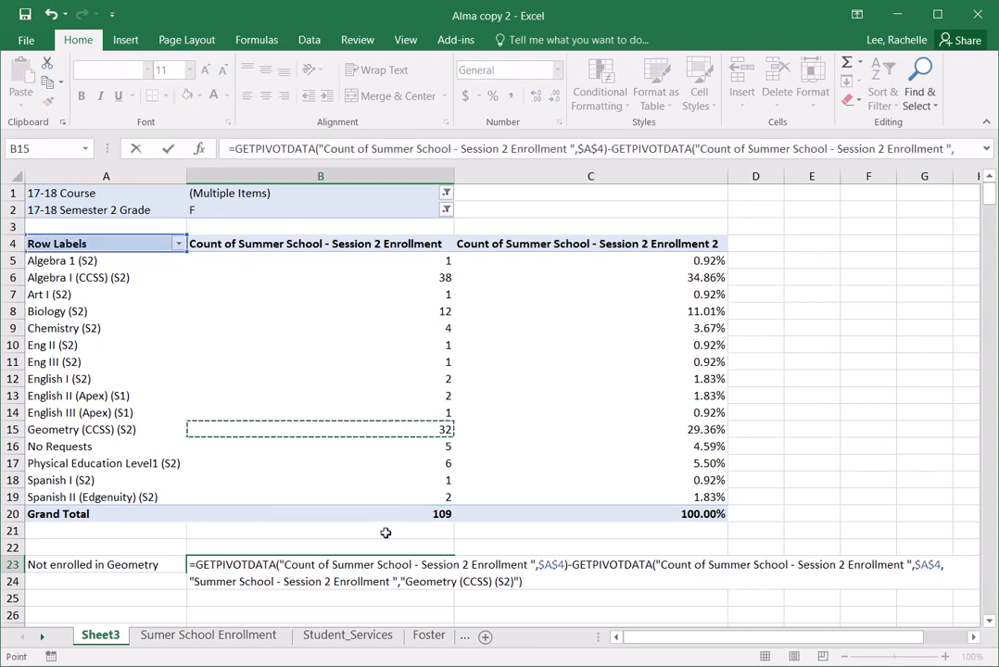
Step: Enter the formula =B20-B15 in B23 for the number of students not enrolled in geometry
{"action": "left_click_drag", "start_coordinate": [598, 584], "coordinate": [131, 517]}
{"action": "type", "text": "=b20-b15"}
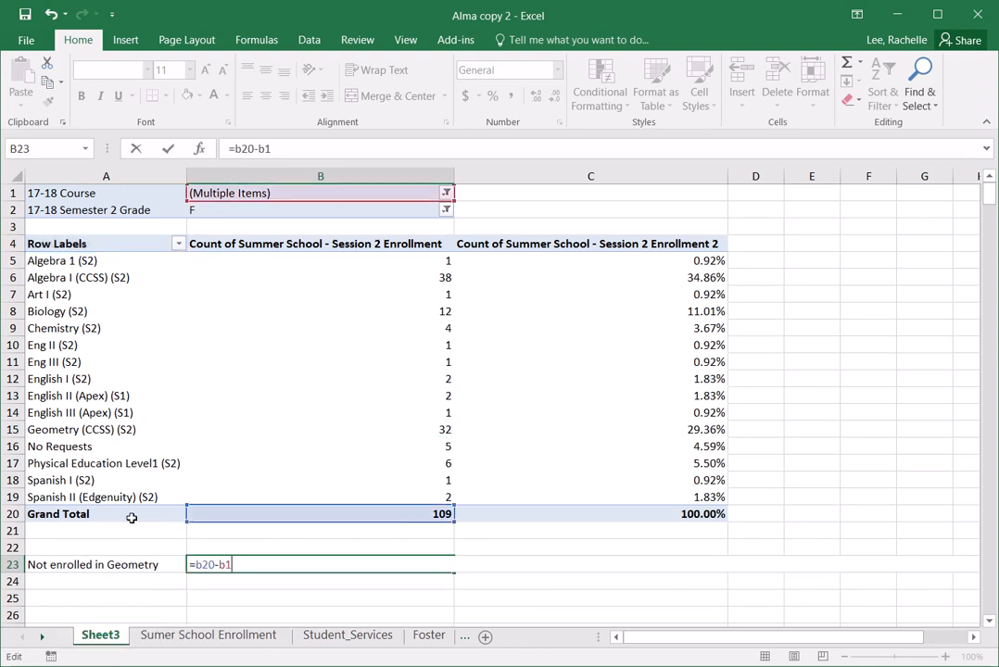
{"action": "key", "text": "Return"}
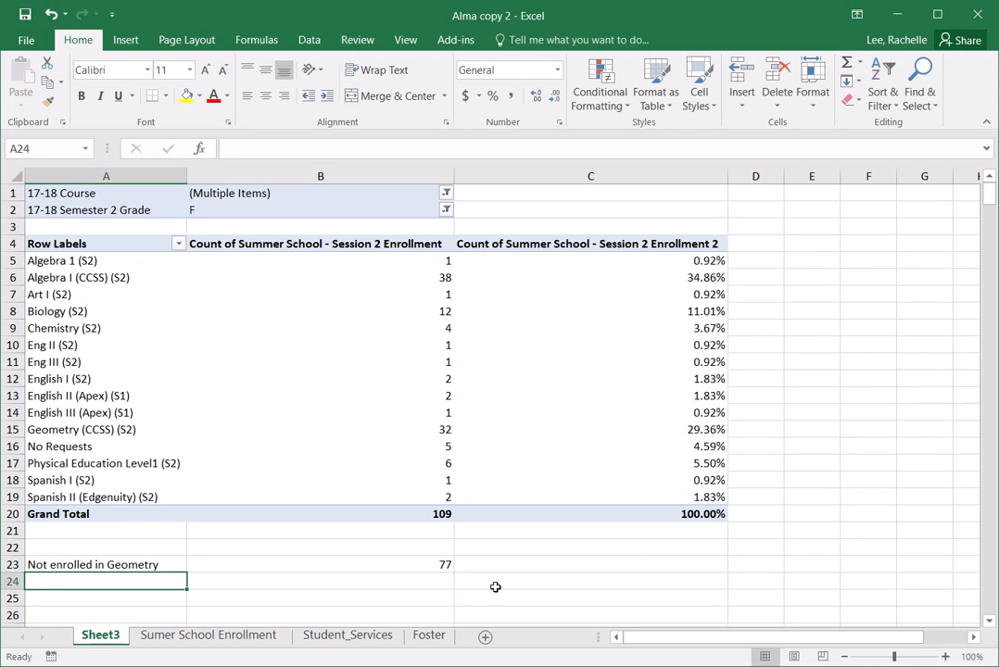
{"action": "left_click", "coordinate": [483, 561]}
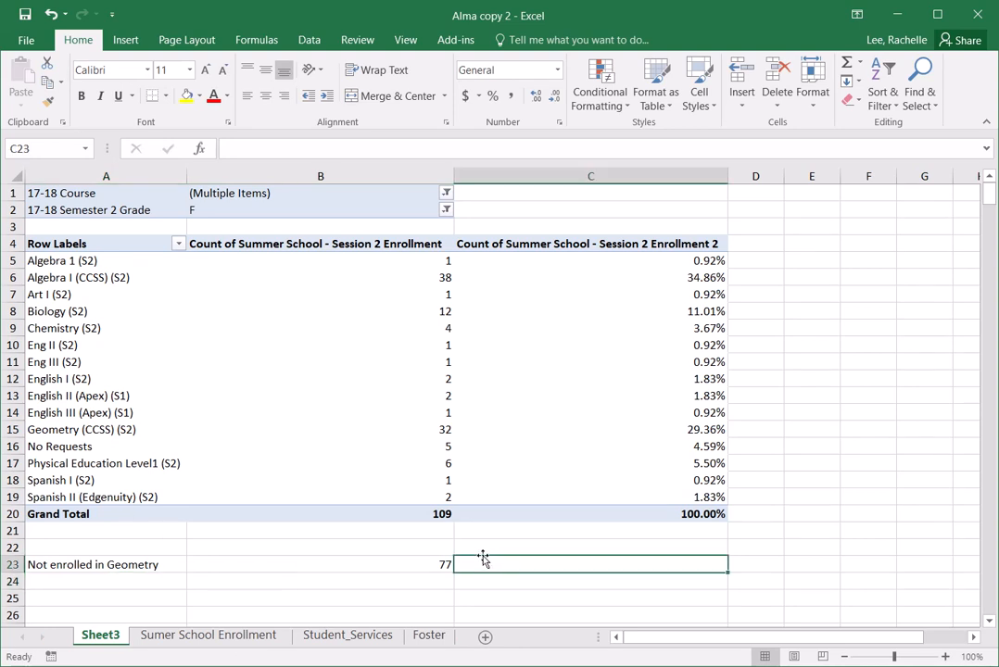